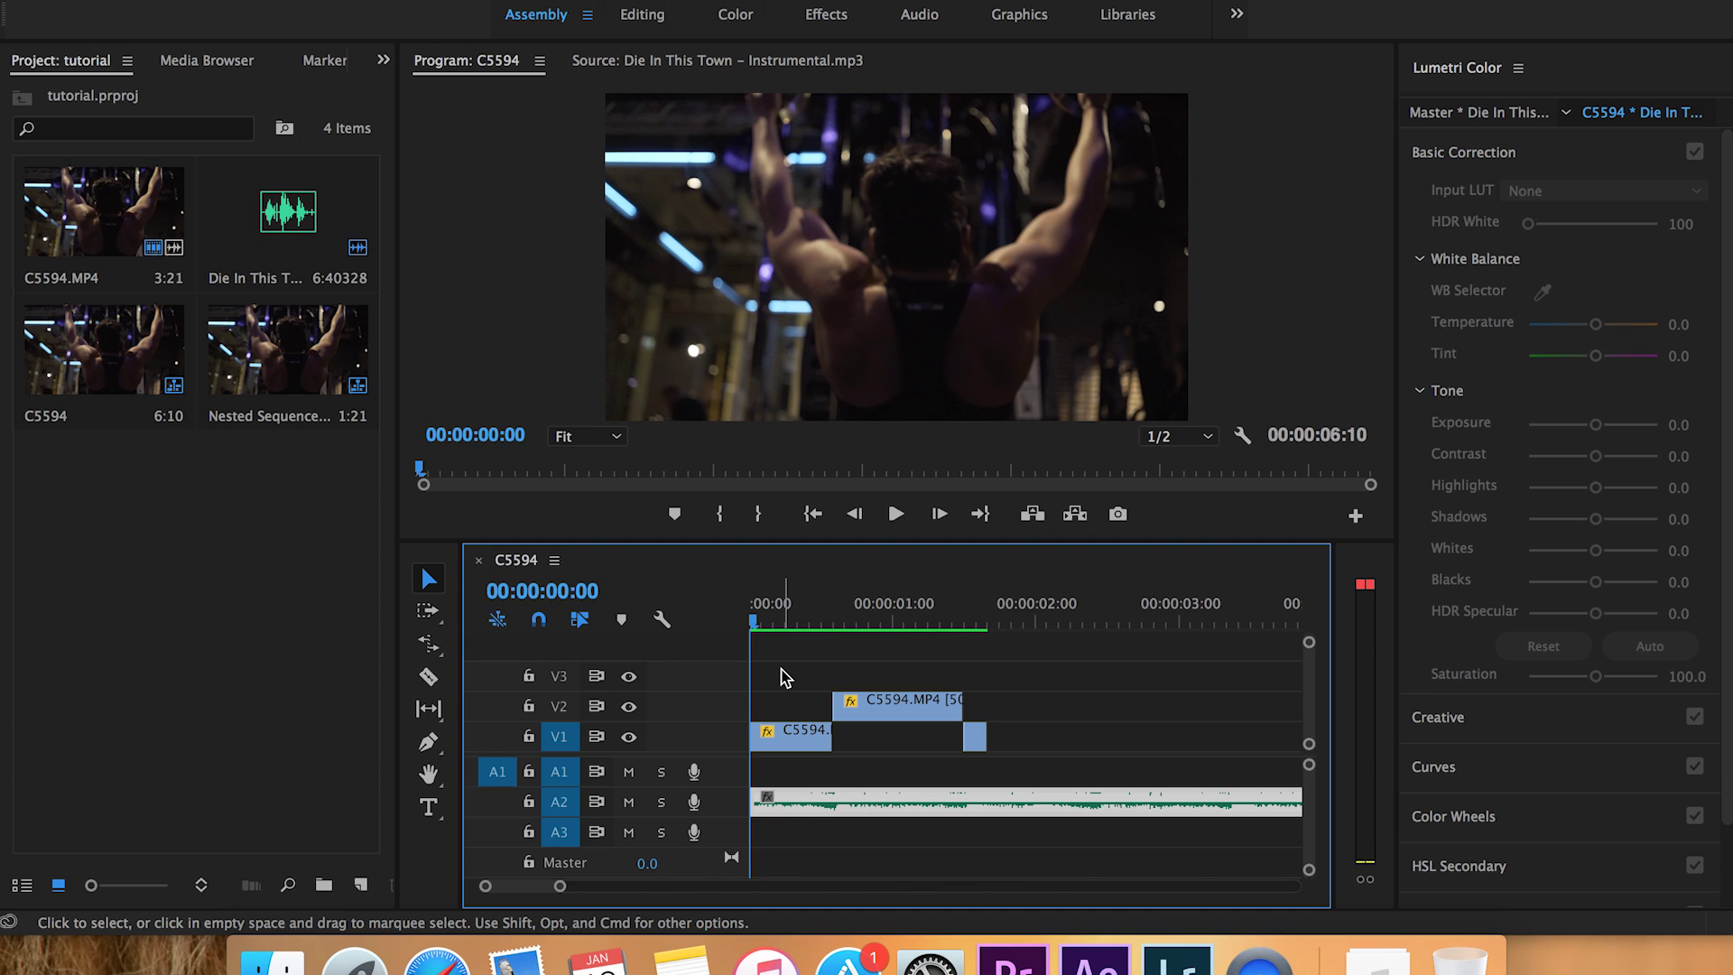
# Preview the sequence, then scrub through its opening from the start.
pyautogui.press('space')
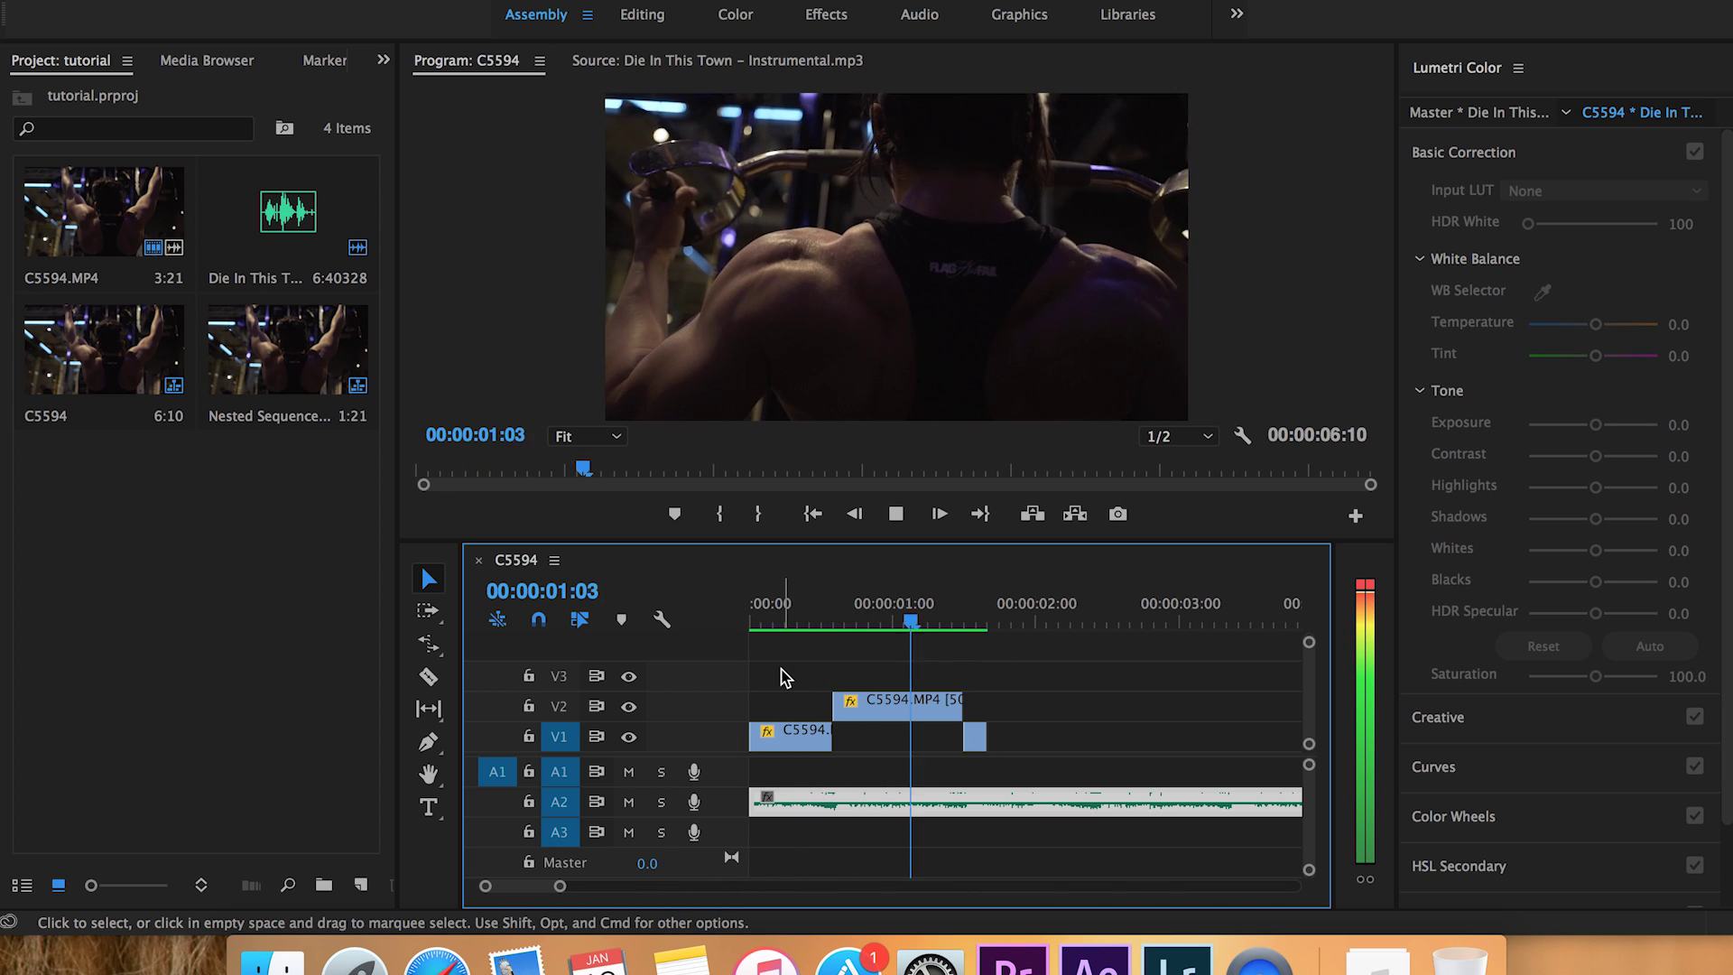
pyautogui.press('space')
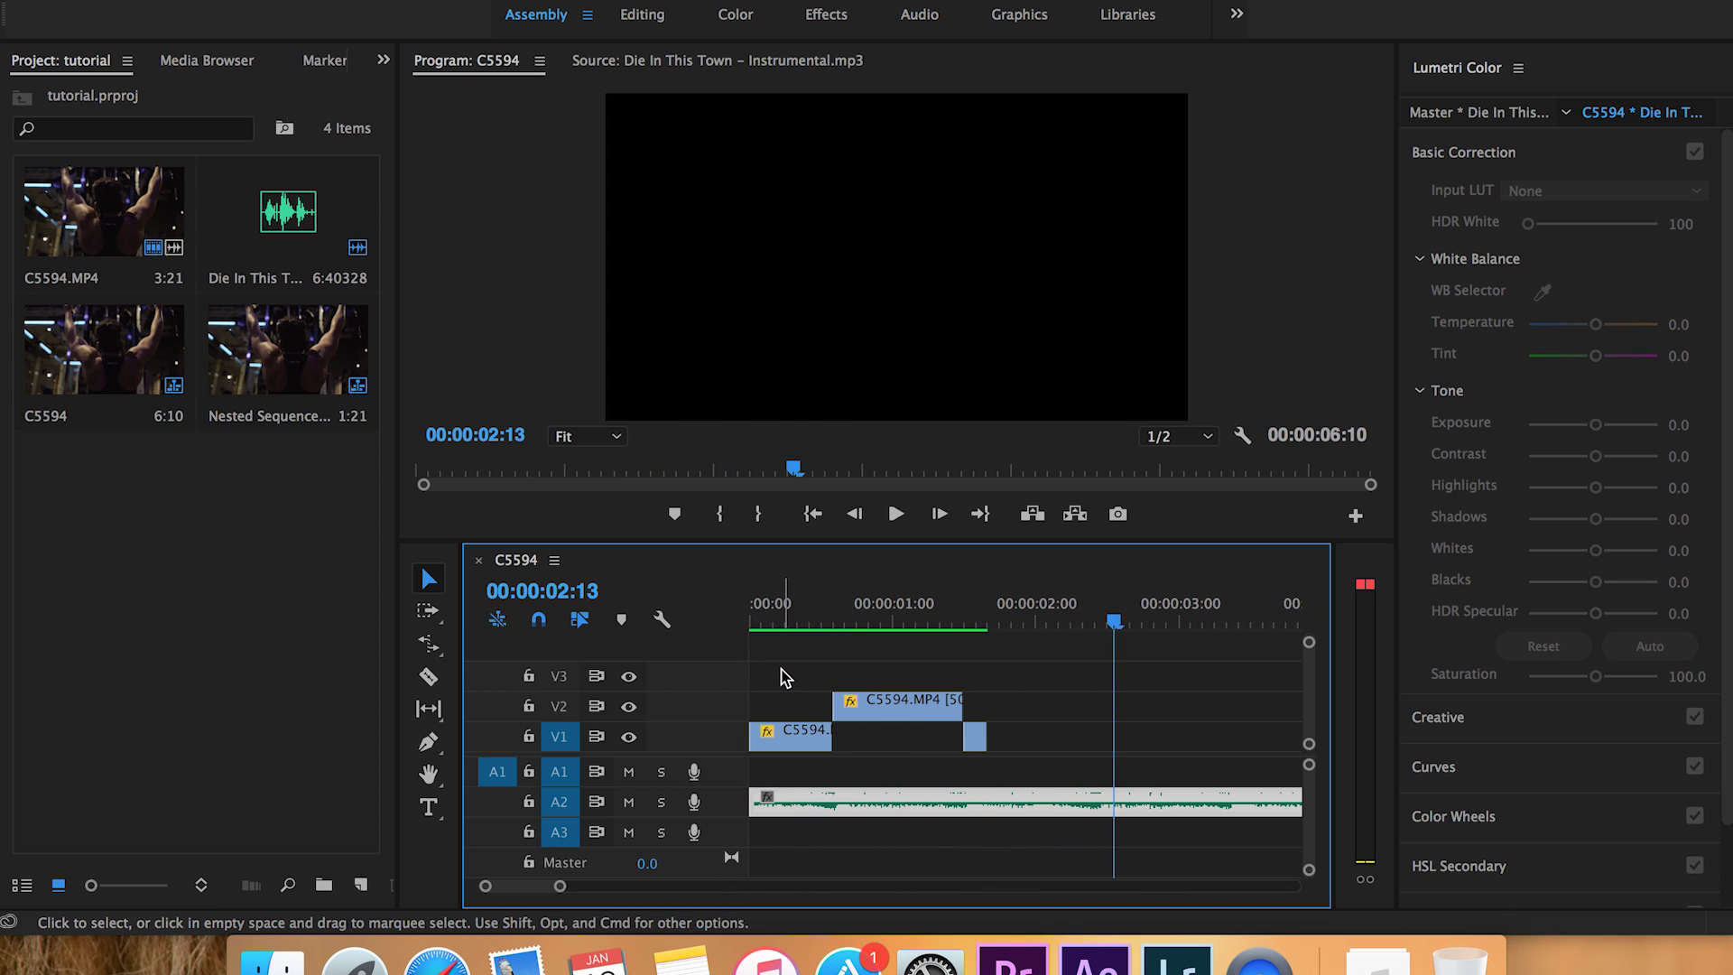
pyautogui.moveTo(774, 618); pyautogui.dragTo(753, 619)
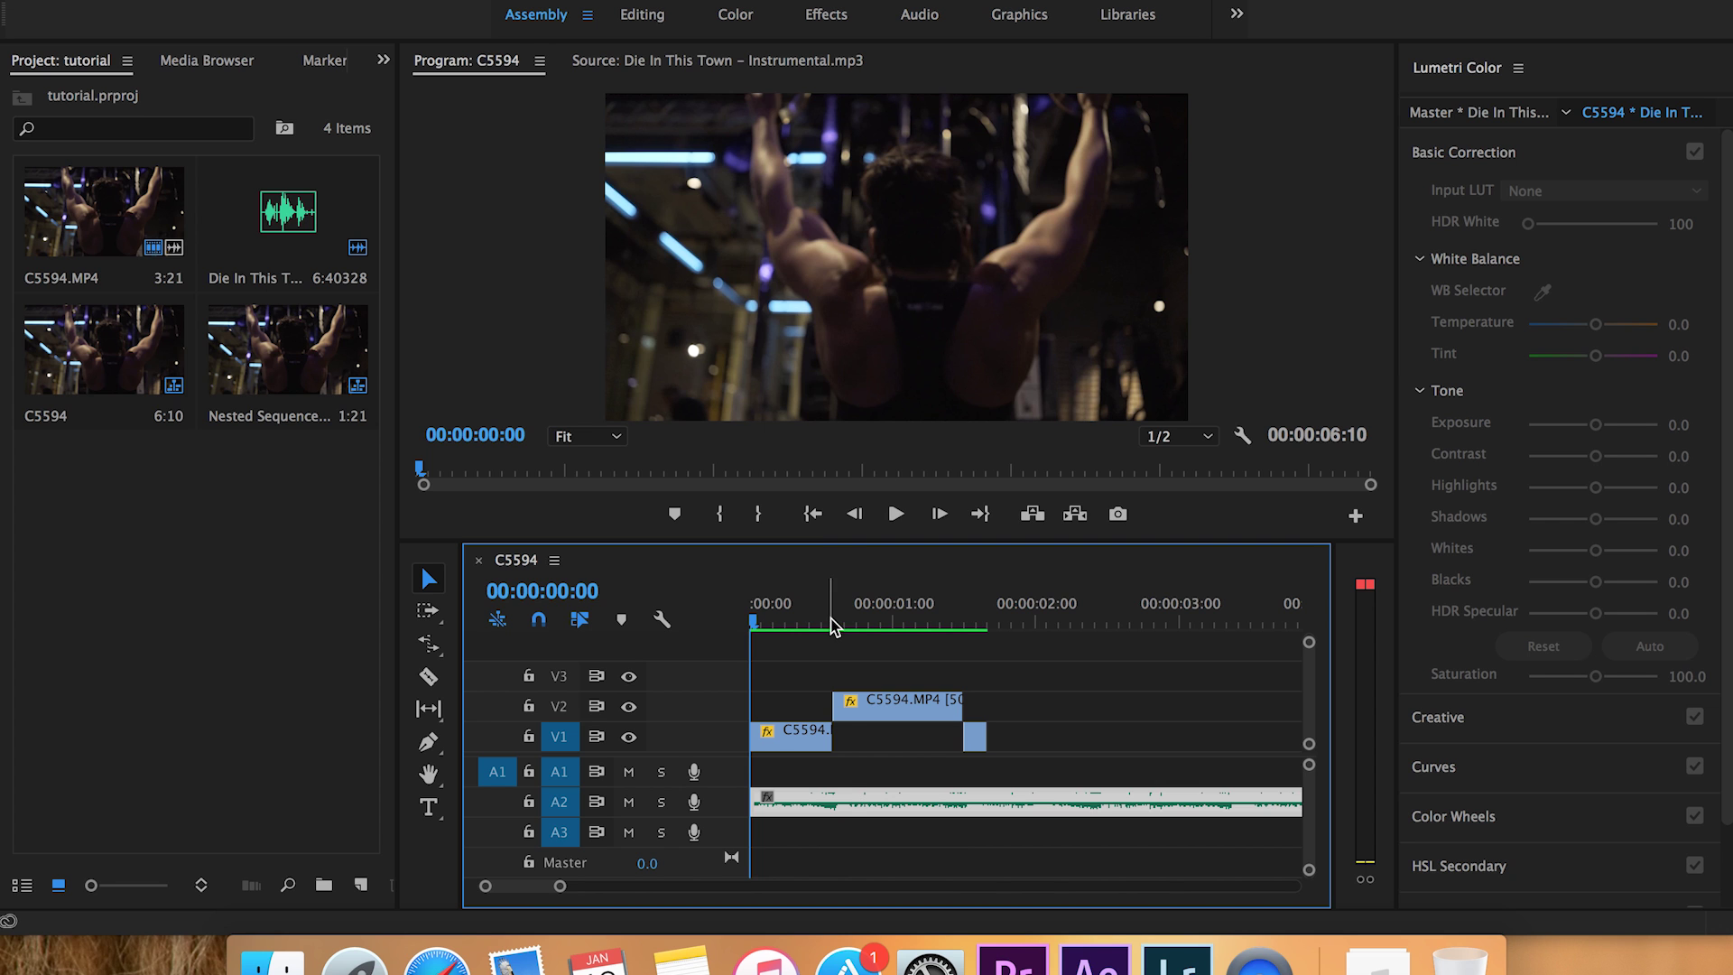
pyautogui.moveTo(833, 627); pyautogui.dragTo(752, 656)
# In the Effects workspace, apply the Lowpass effect (search 'low') to the music clip on A2, then return to Editing.
pyautogui.click(829, 17)
pyautogui.click(1482, 94)
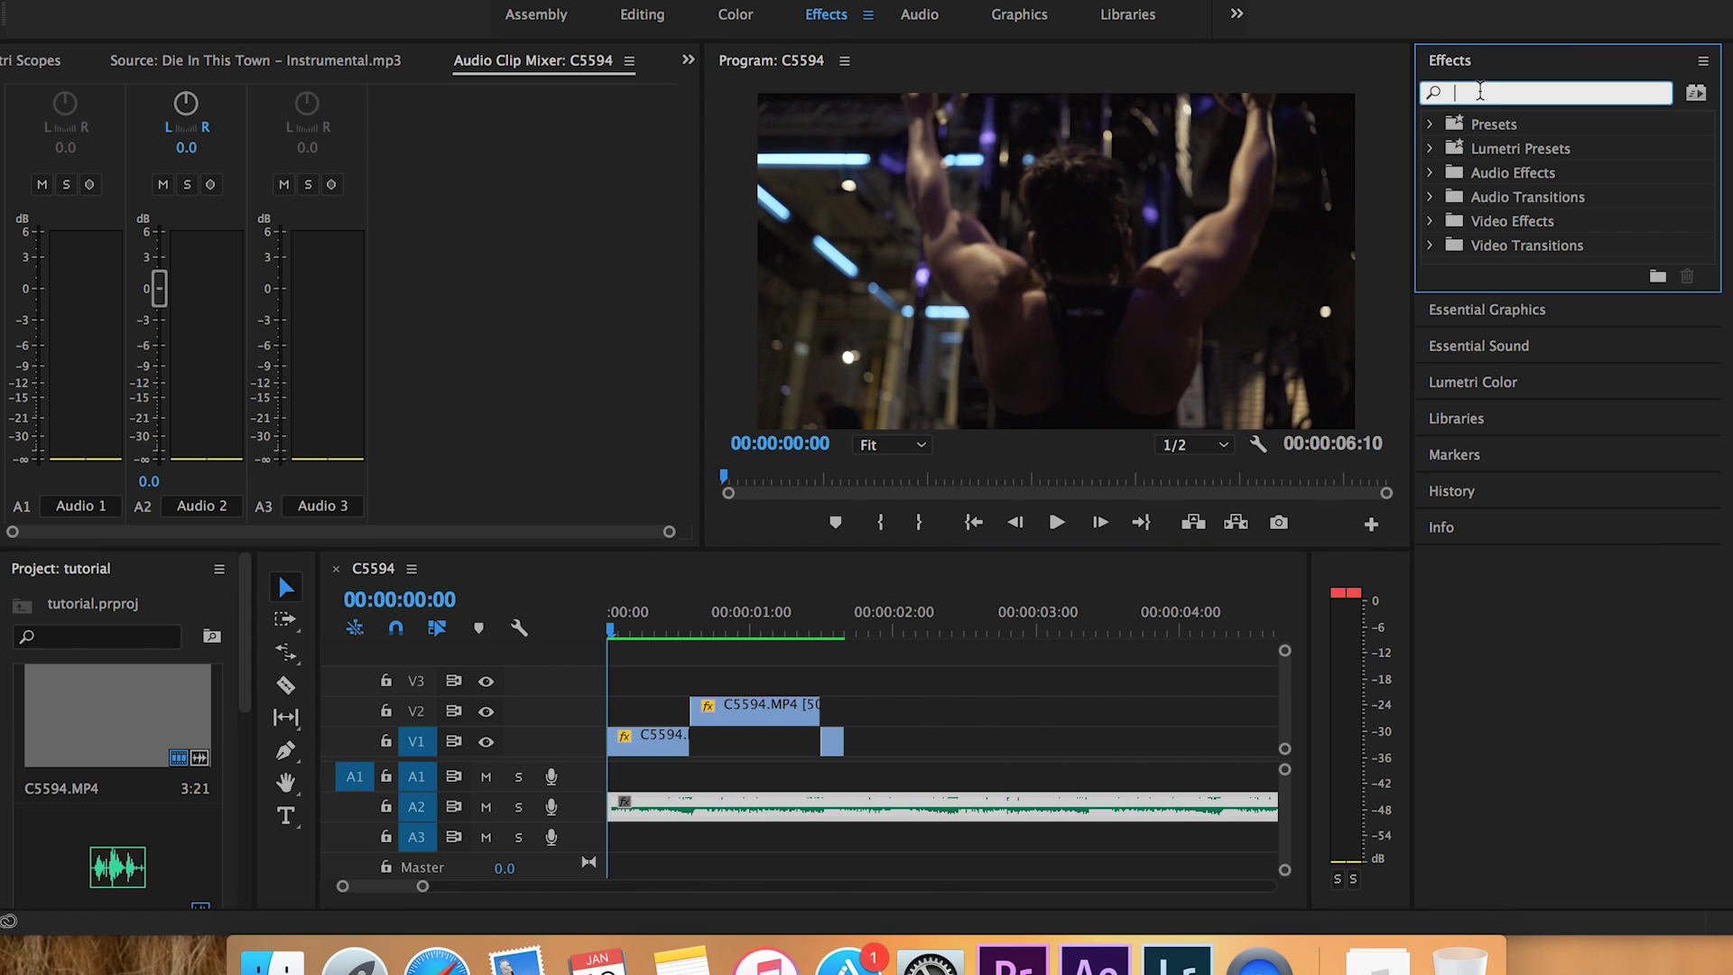
pyautogui.write('low')
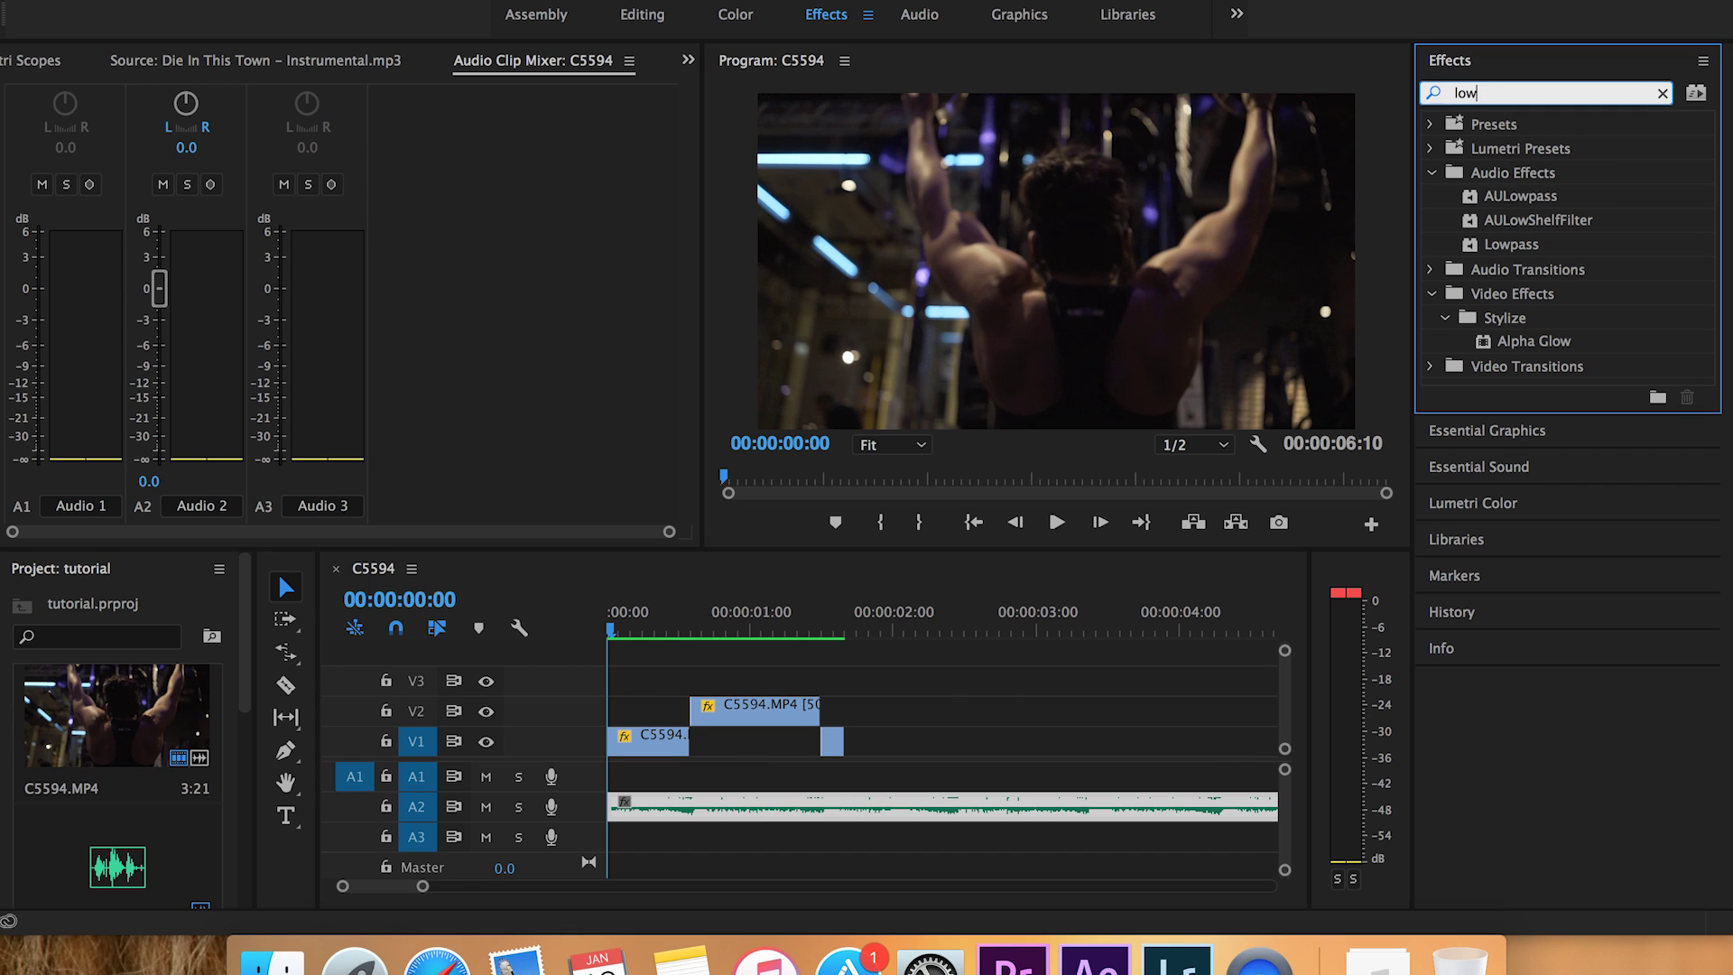
pyautogui.click(1509, 245)
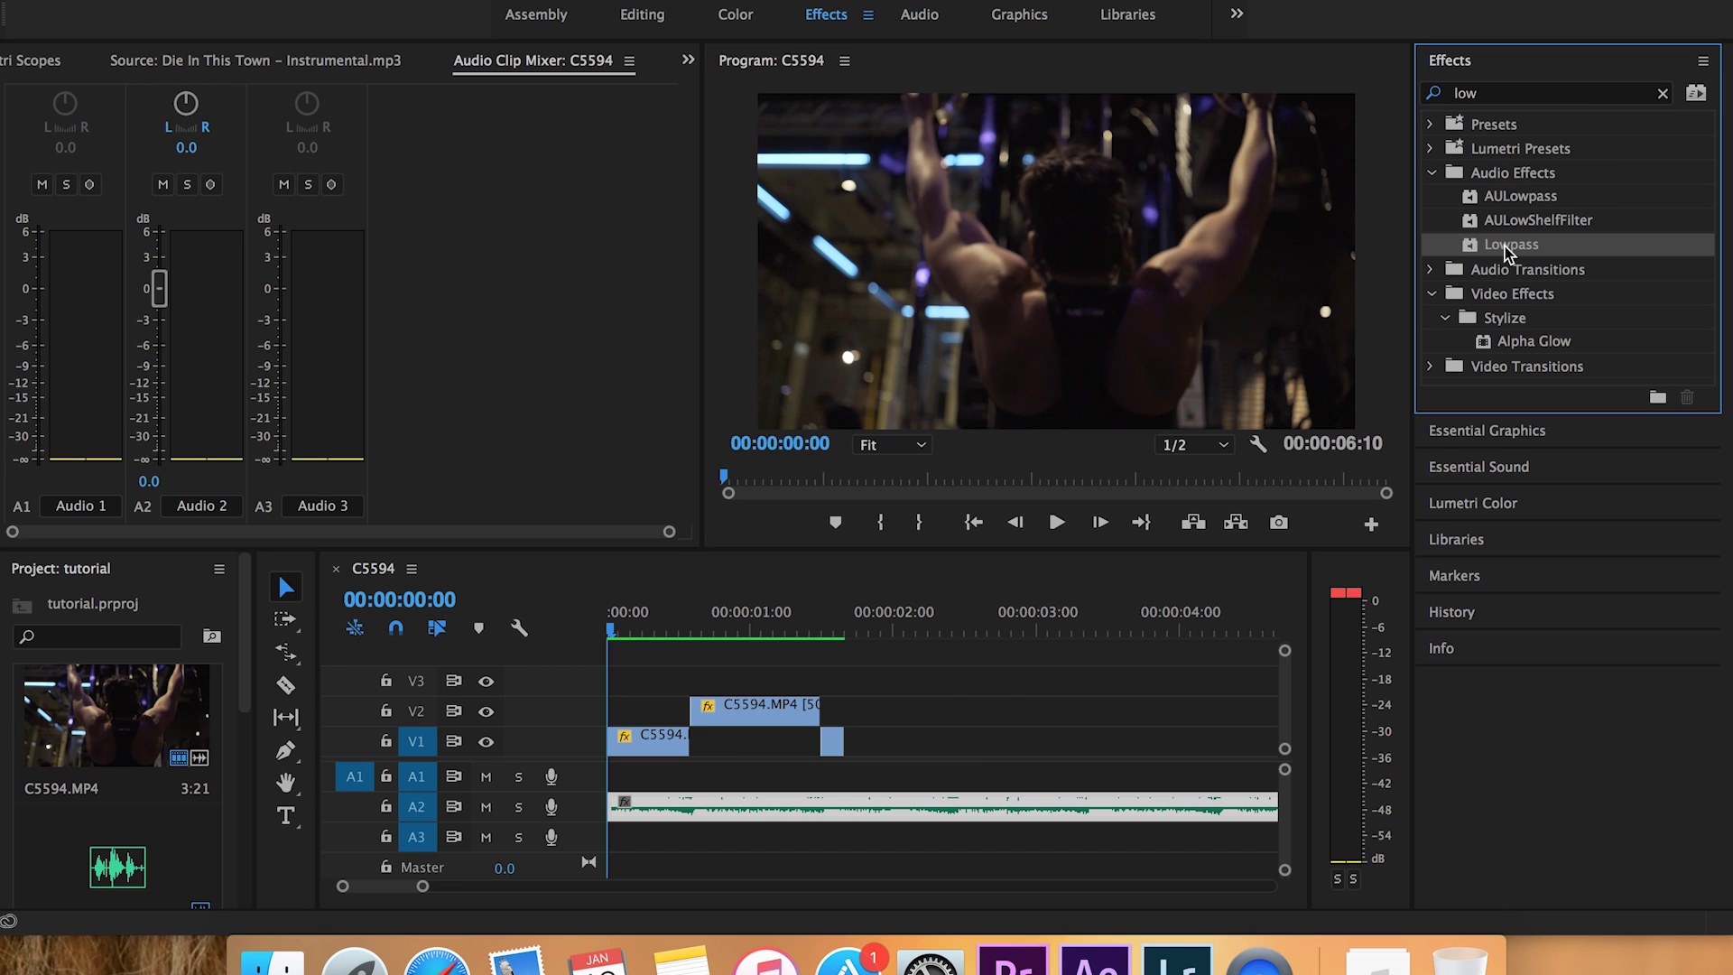
pyautogui.moveTo(1519, 256); pyautogui.dragTo(900, 805)
pyautogui.click(641, 15)
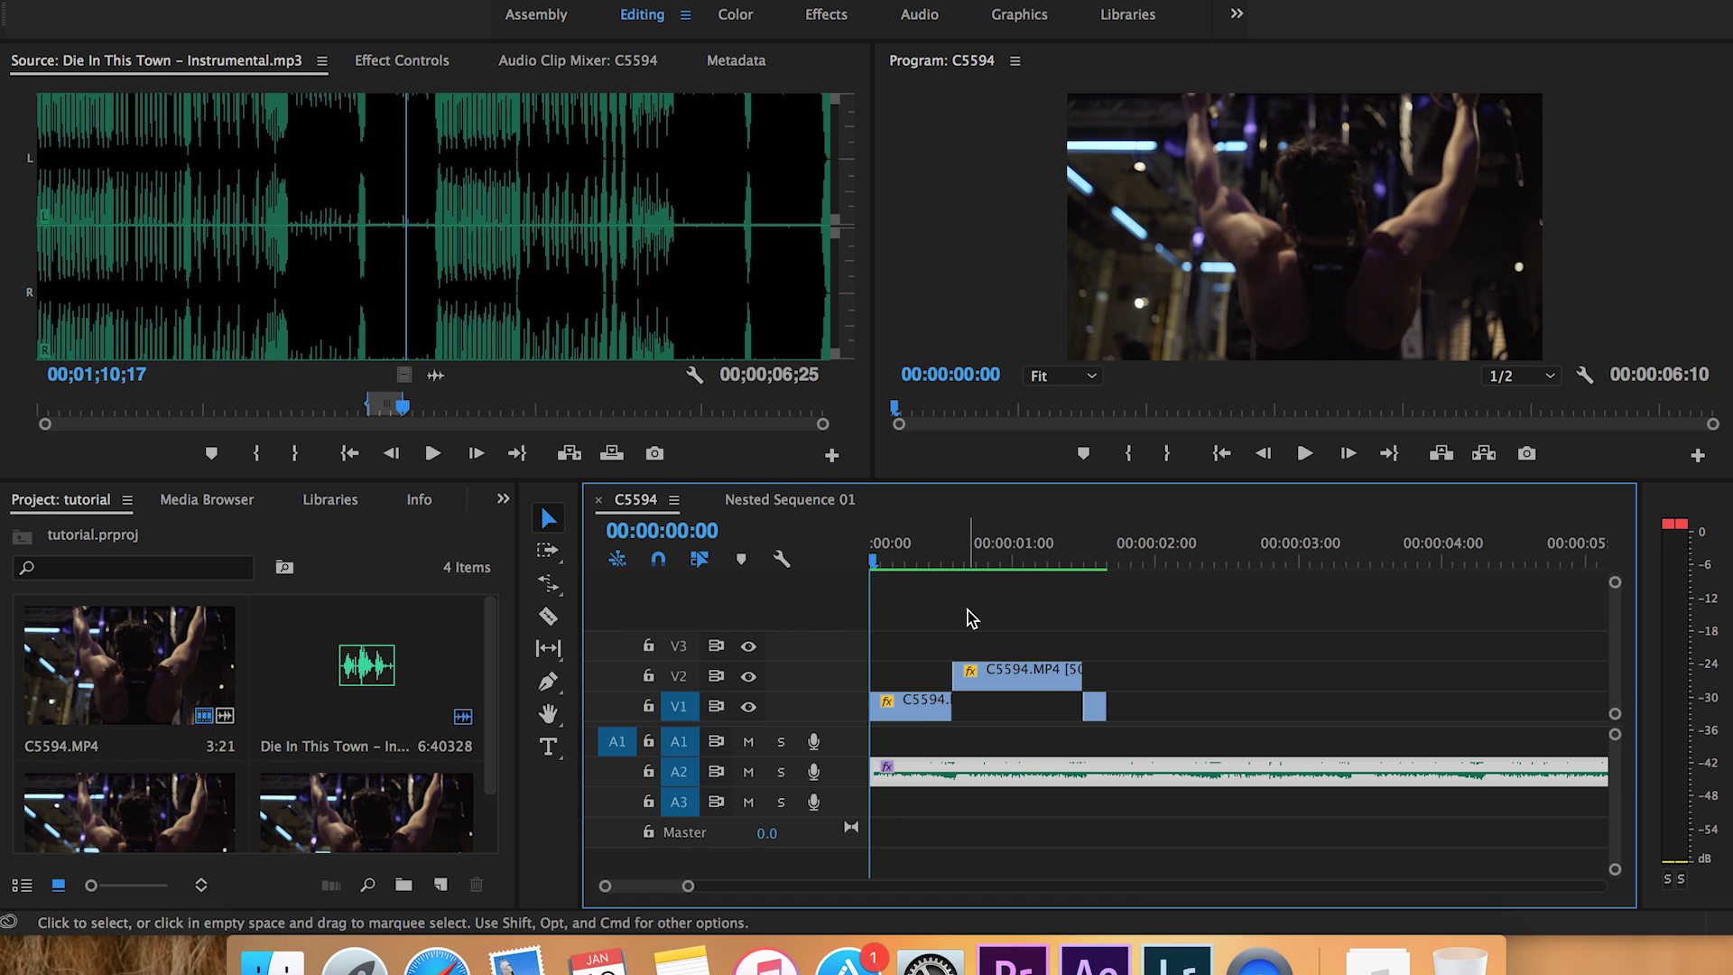
# Preview the music, rewind to 0, and show its Effect Controls with Lowpass Cutoff at 1495.0 Hz.
pyautogui.press('space')
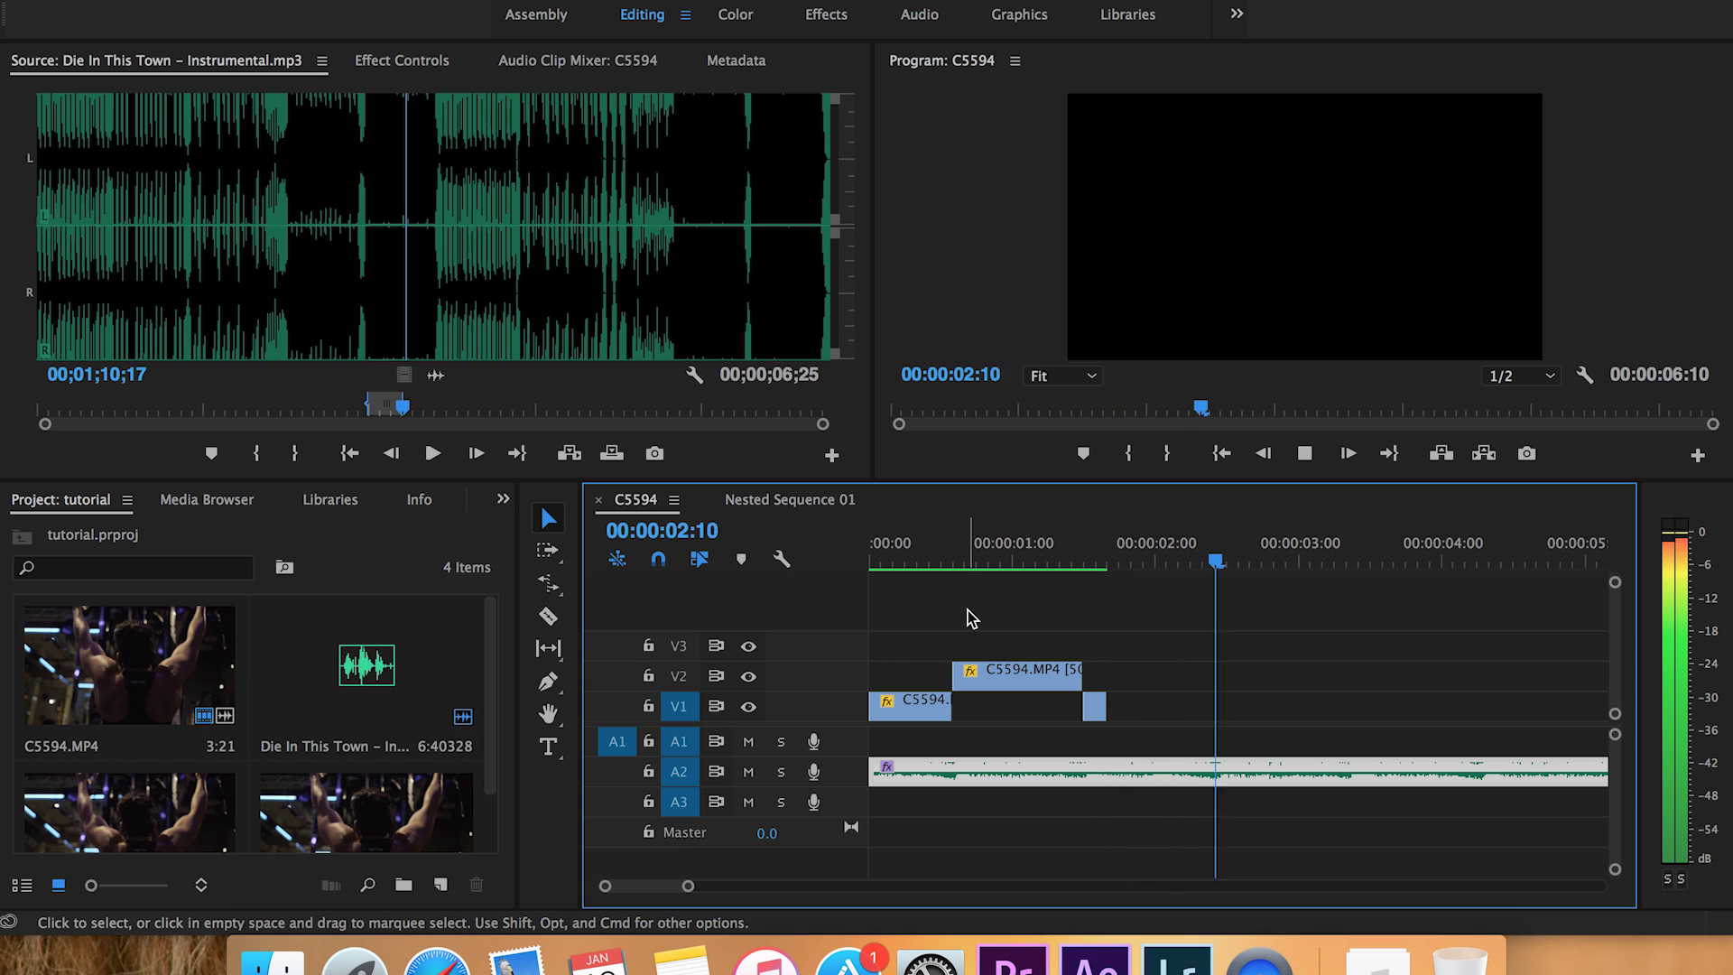
pyautogui.press('space')
pyautogui.click(894, 557)
pyautogui.moveTo(894, 557); pyautogui.dragTo(851, 551)
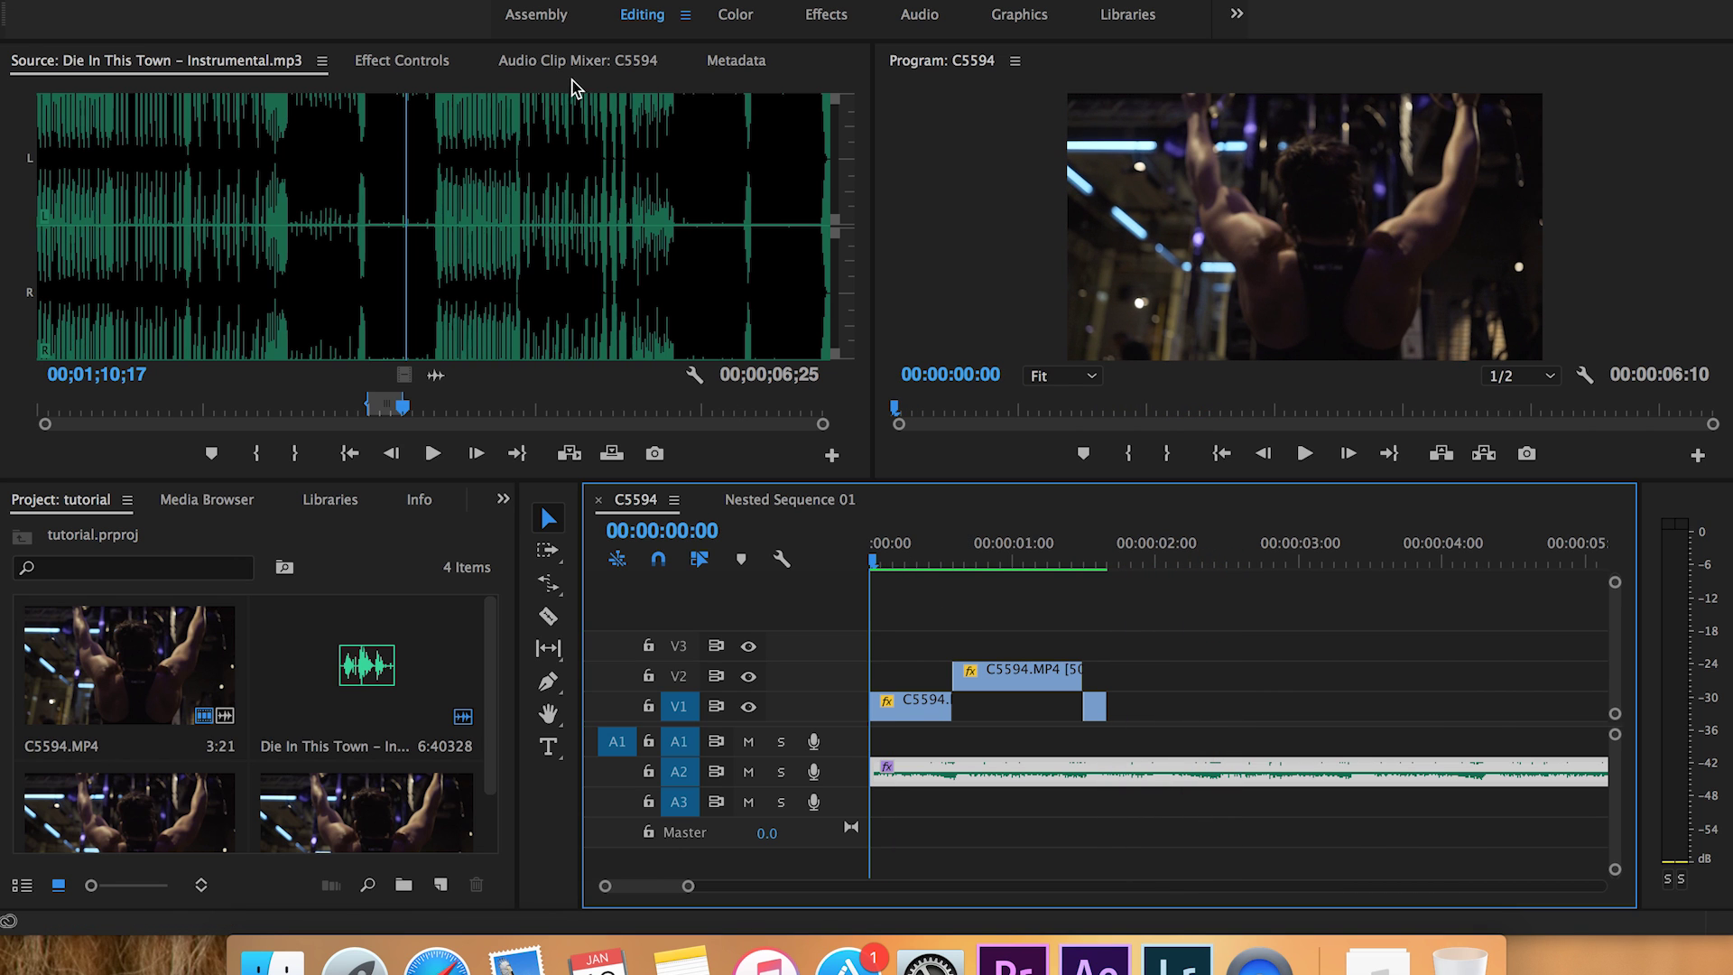
pyautogui.click(389, 67)
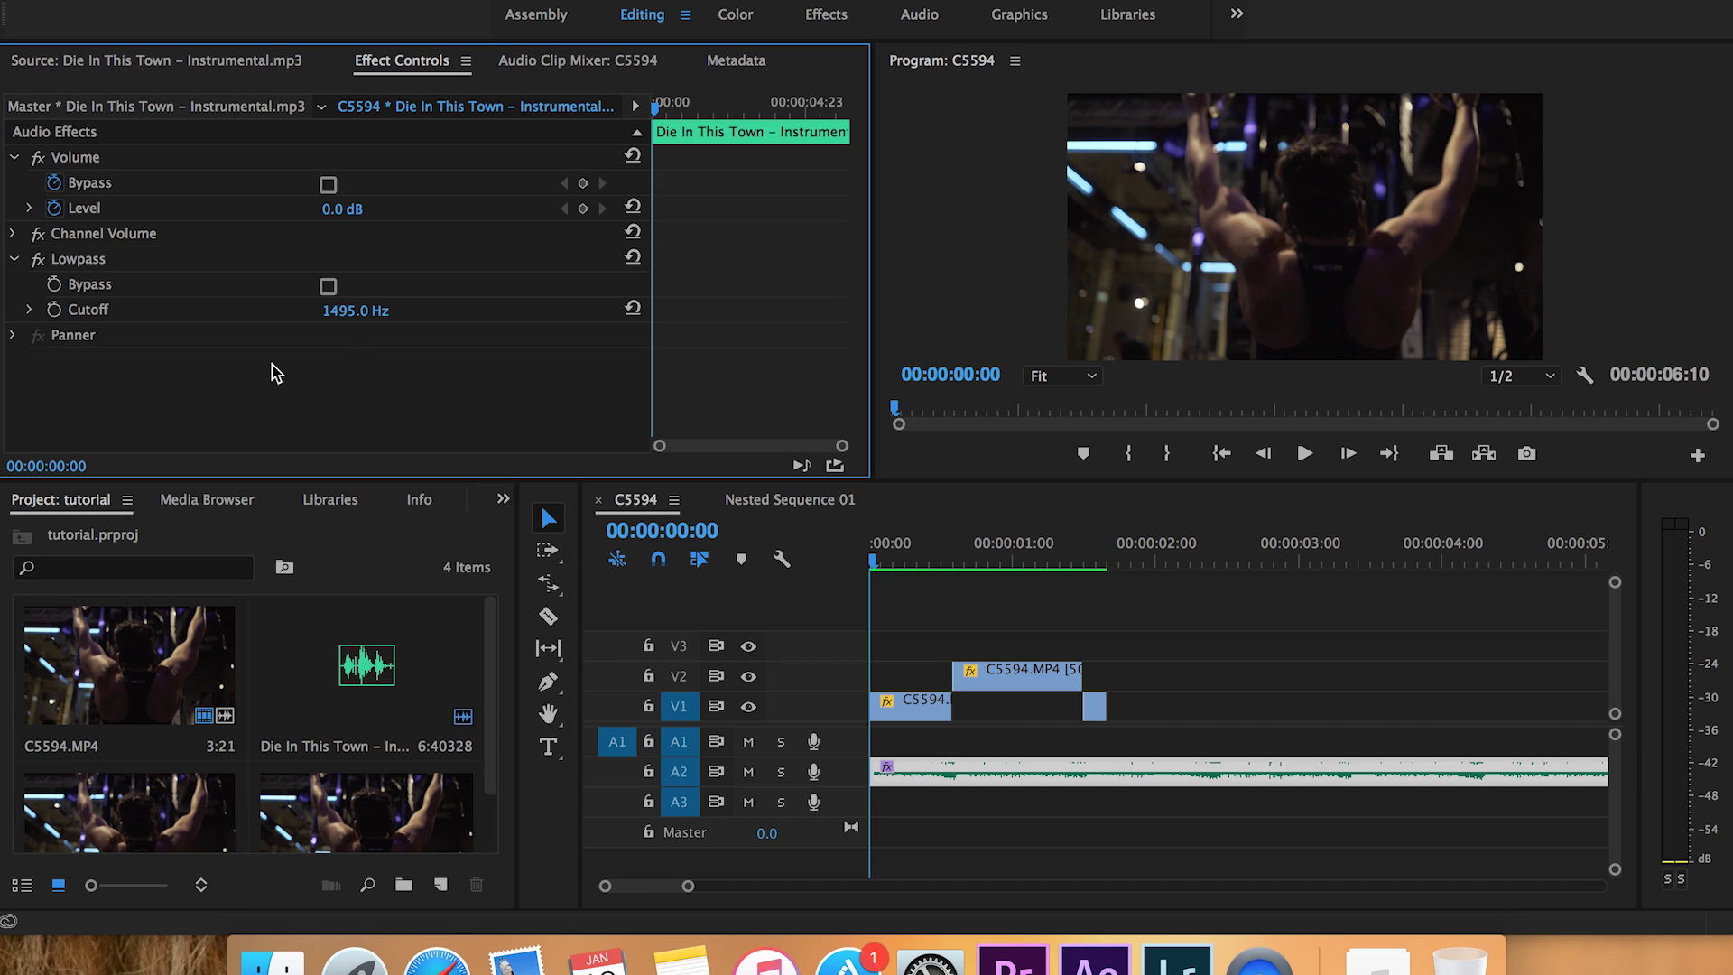
# Animate the Lowpass Cutoff with a 00:00:00:00 keyframe raised to 23770.0 Hz, then preview it.
pyautogui.click(54, 310)
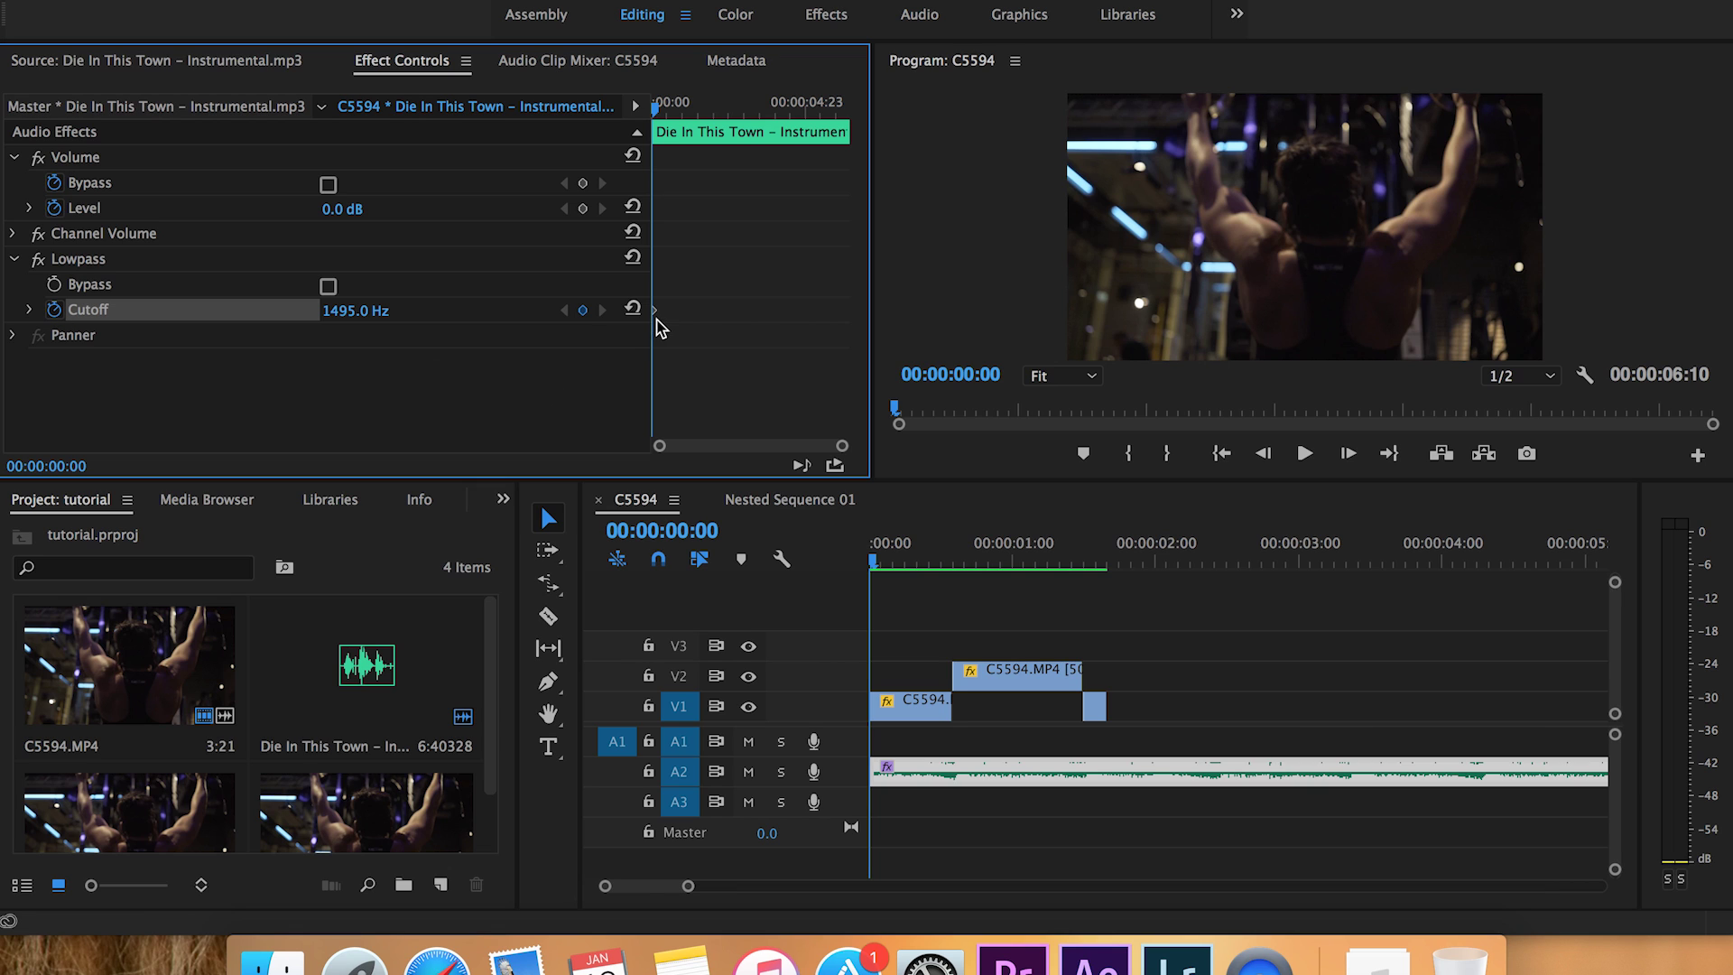
pyautogui.click(340, 312)
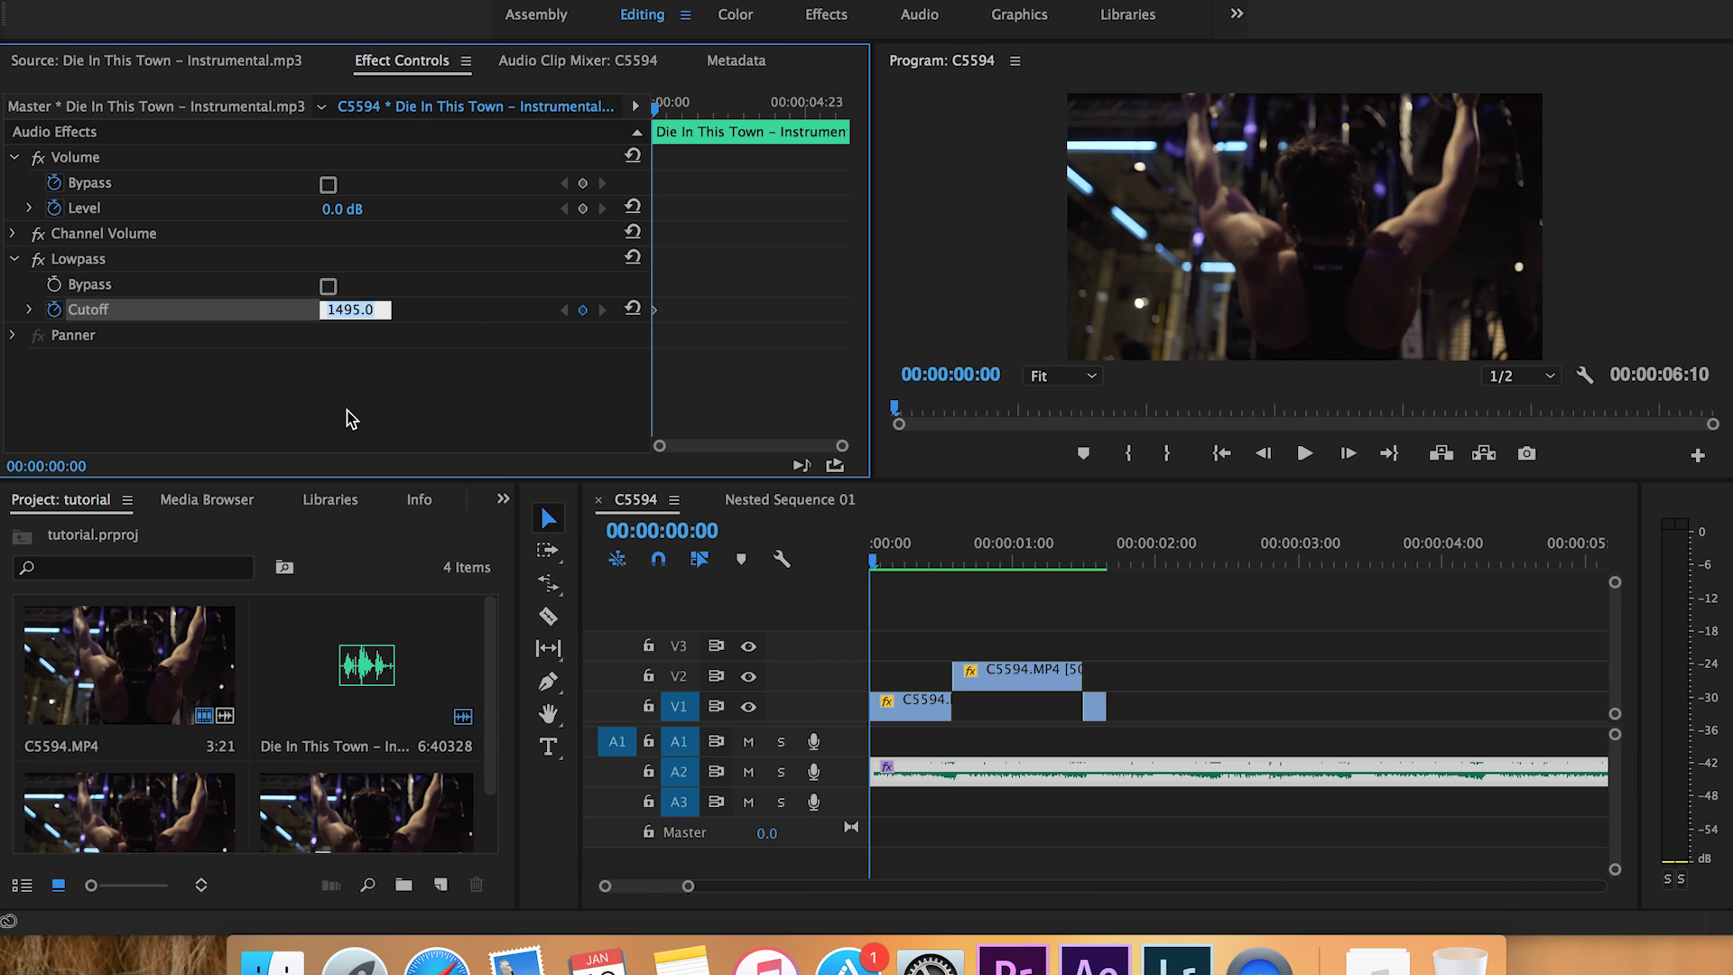
pyautogui.write('40000')
pyautogui.press('Return')
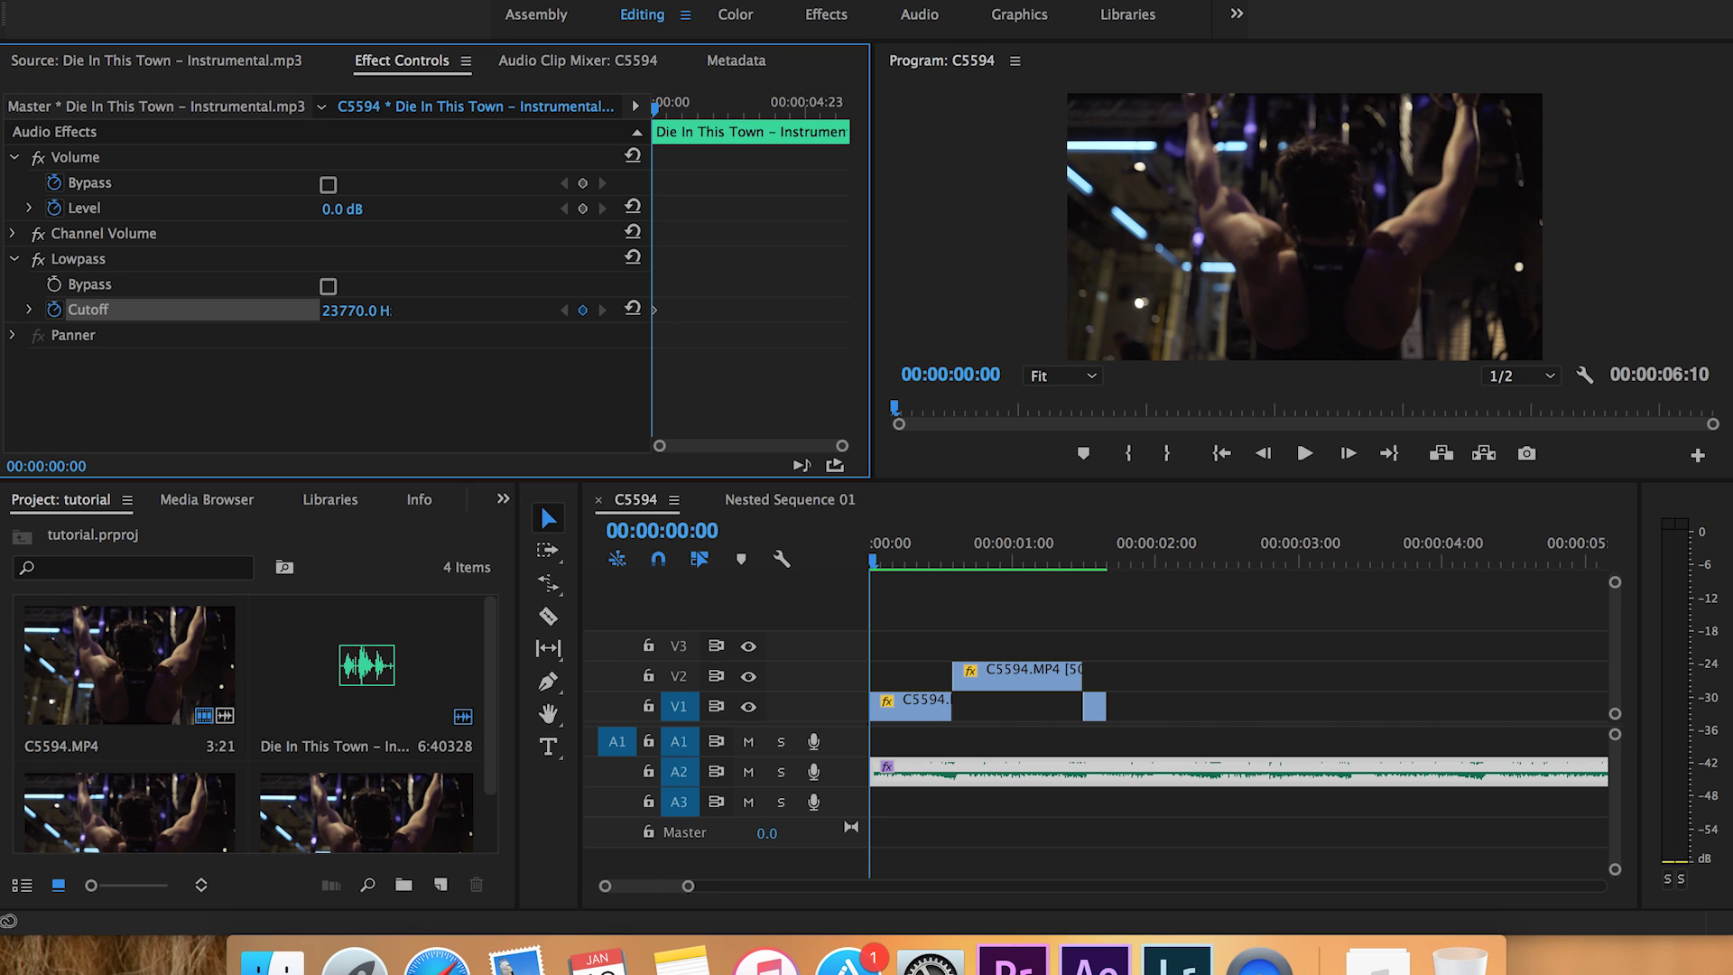
pyautogui.press('space')
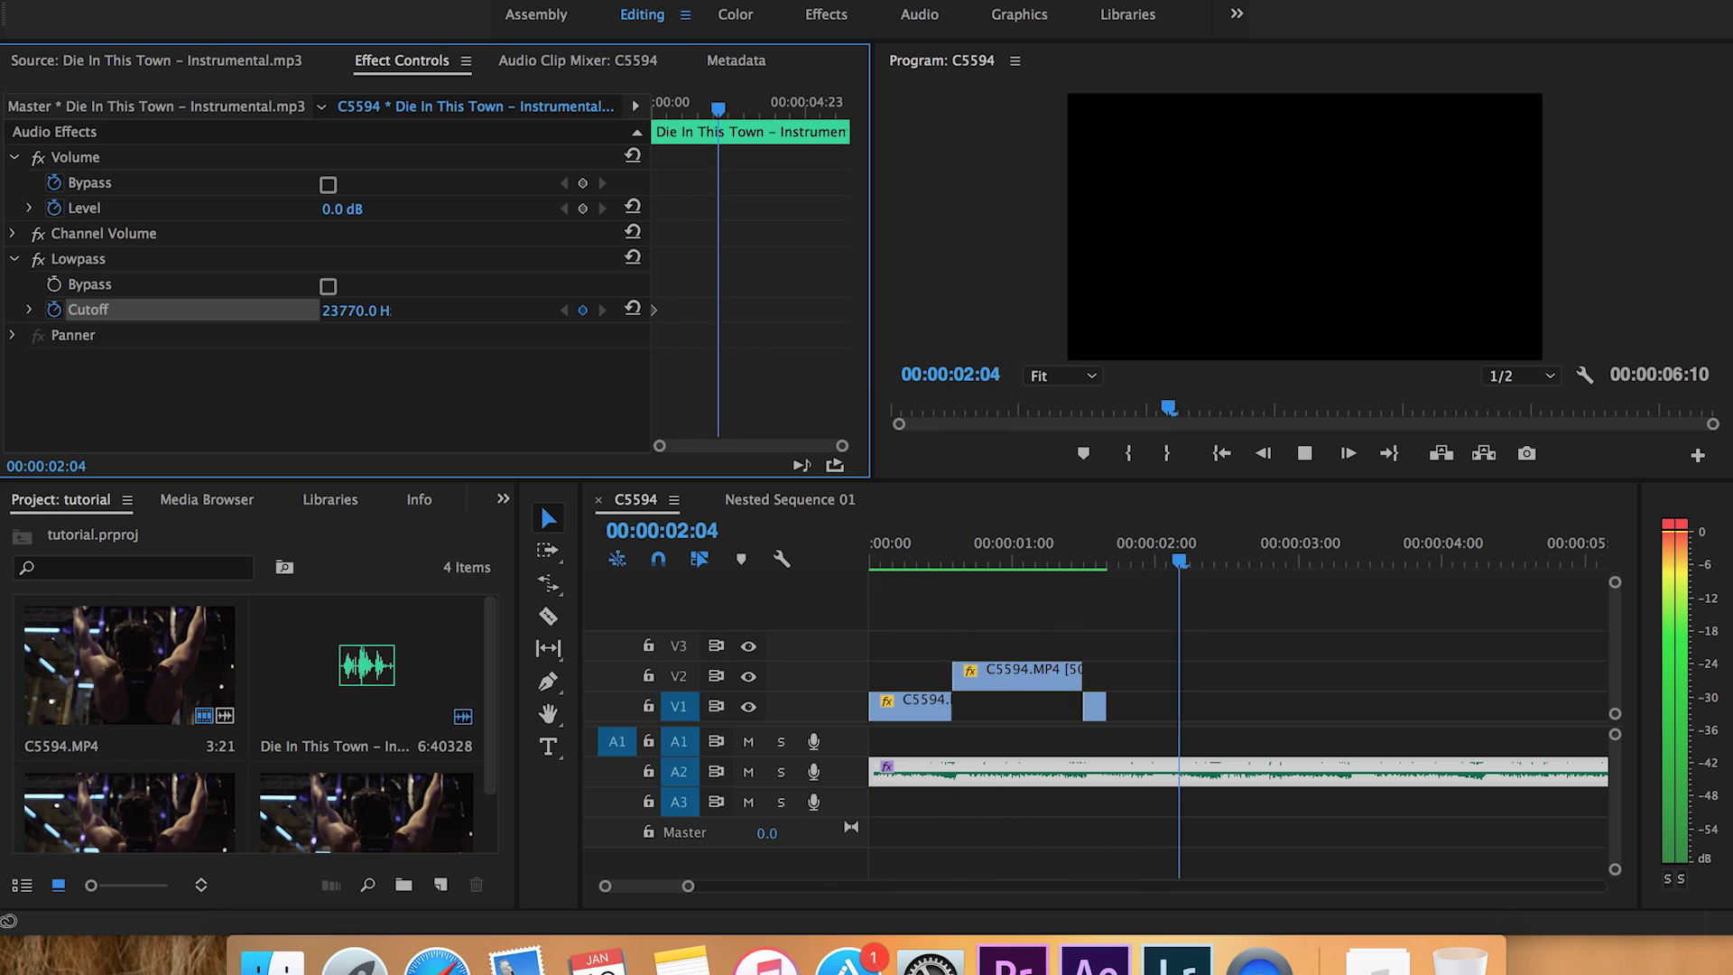
pyautogui.press('space')
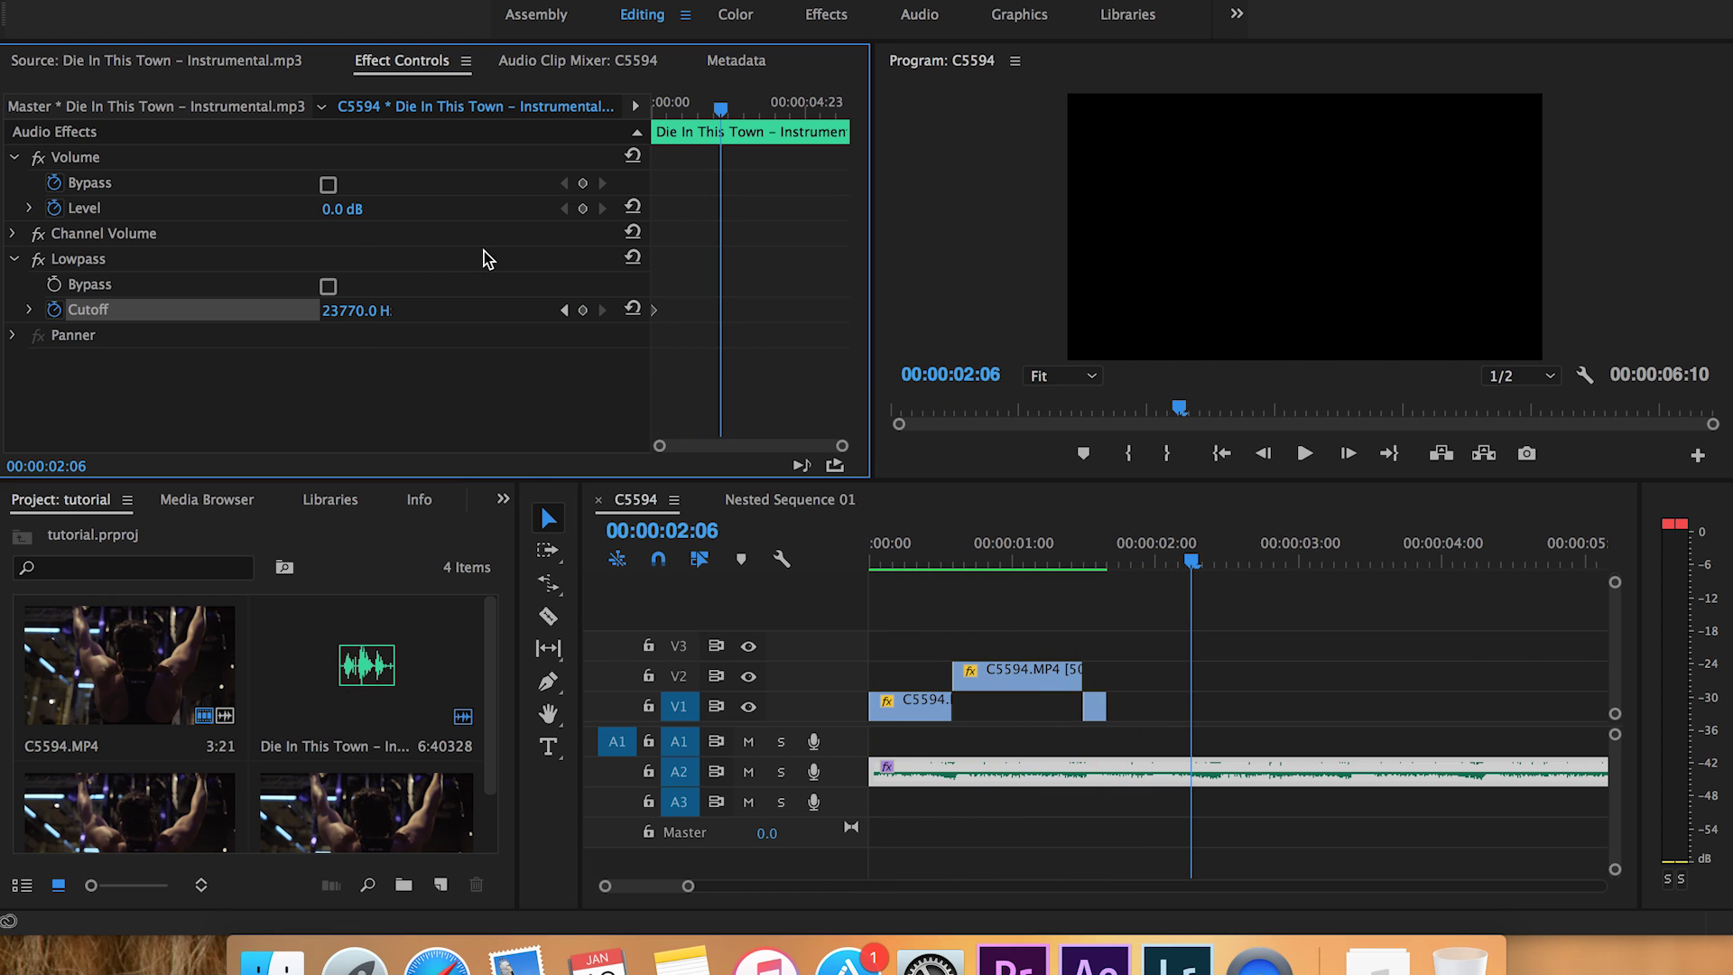
# Keyframe the Lowpass Cutoff down to 800.0 Hz at 00:00:00:14, then rewind the playhead.
pyautogui.click(664, 109)
pyautogui.moveTo(663, 108); pyautogui.dragTo(668, 110)
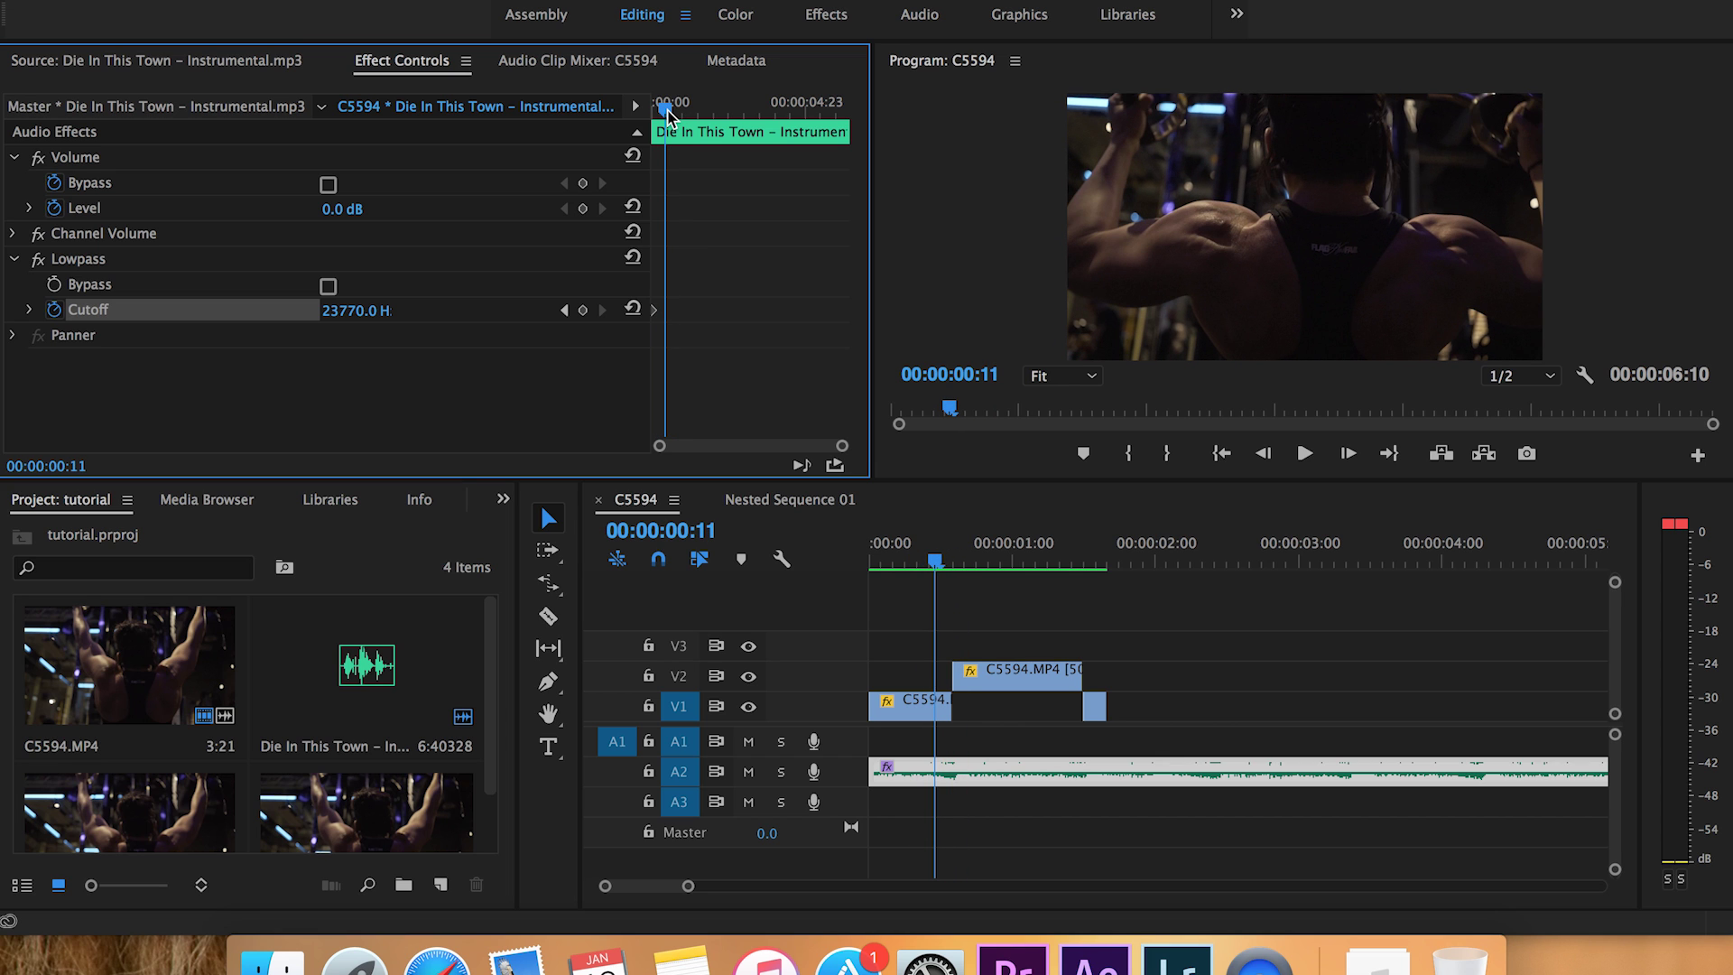
pyautogui.click(584, 311)
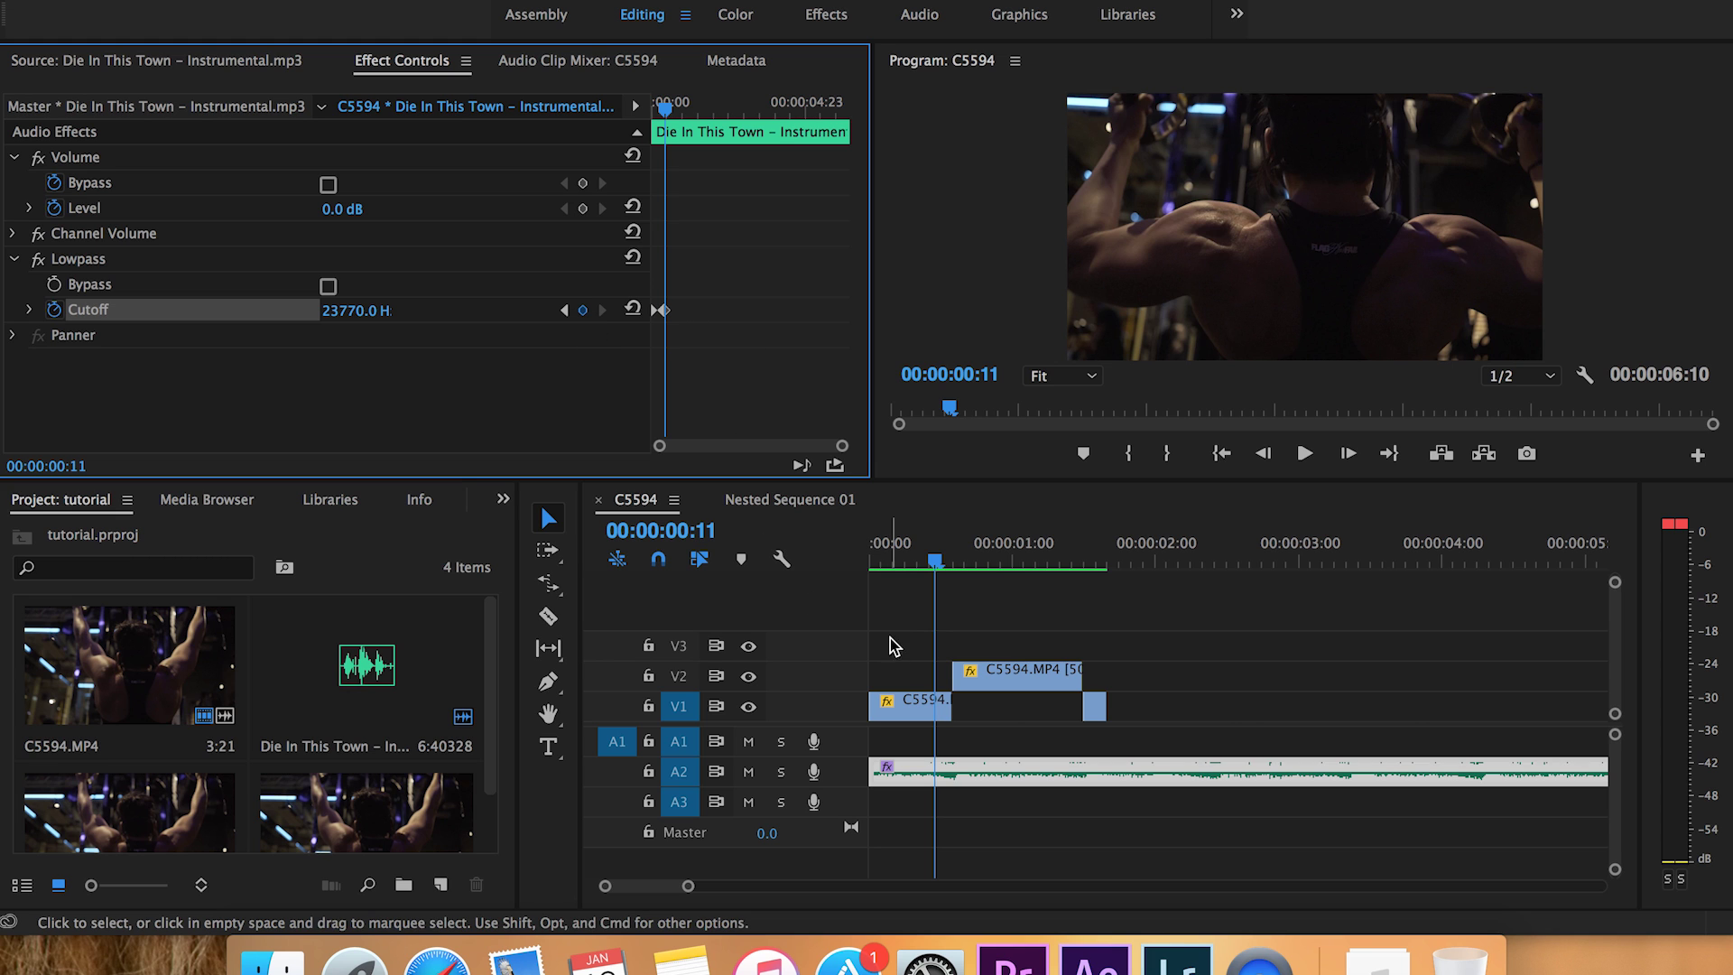
pyautogui.moveTo(891, 564); pyautogui.dragTo(957, 586)
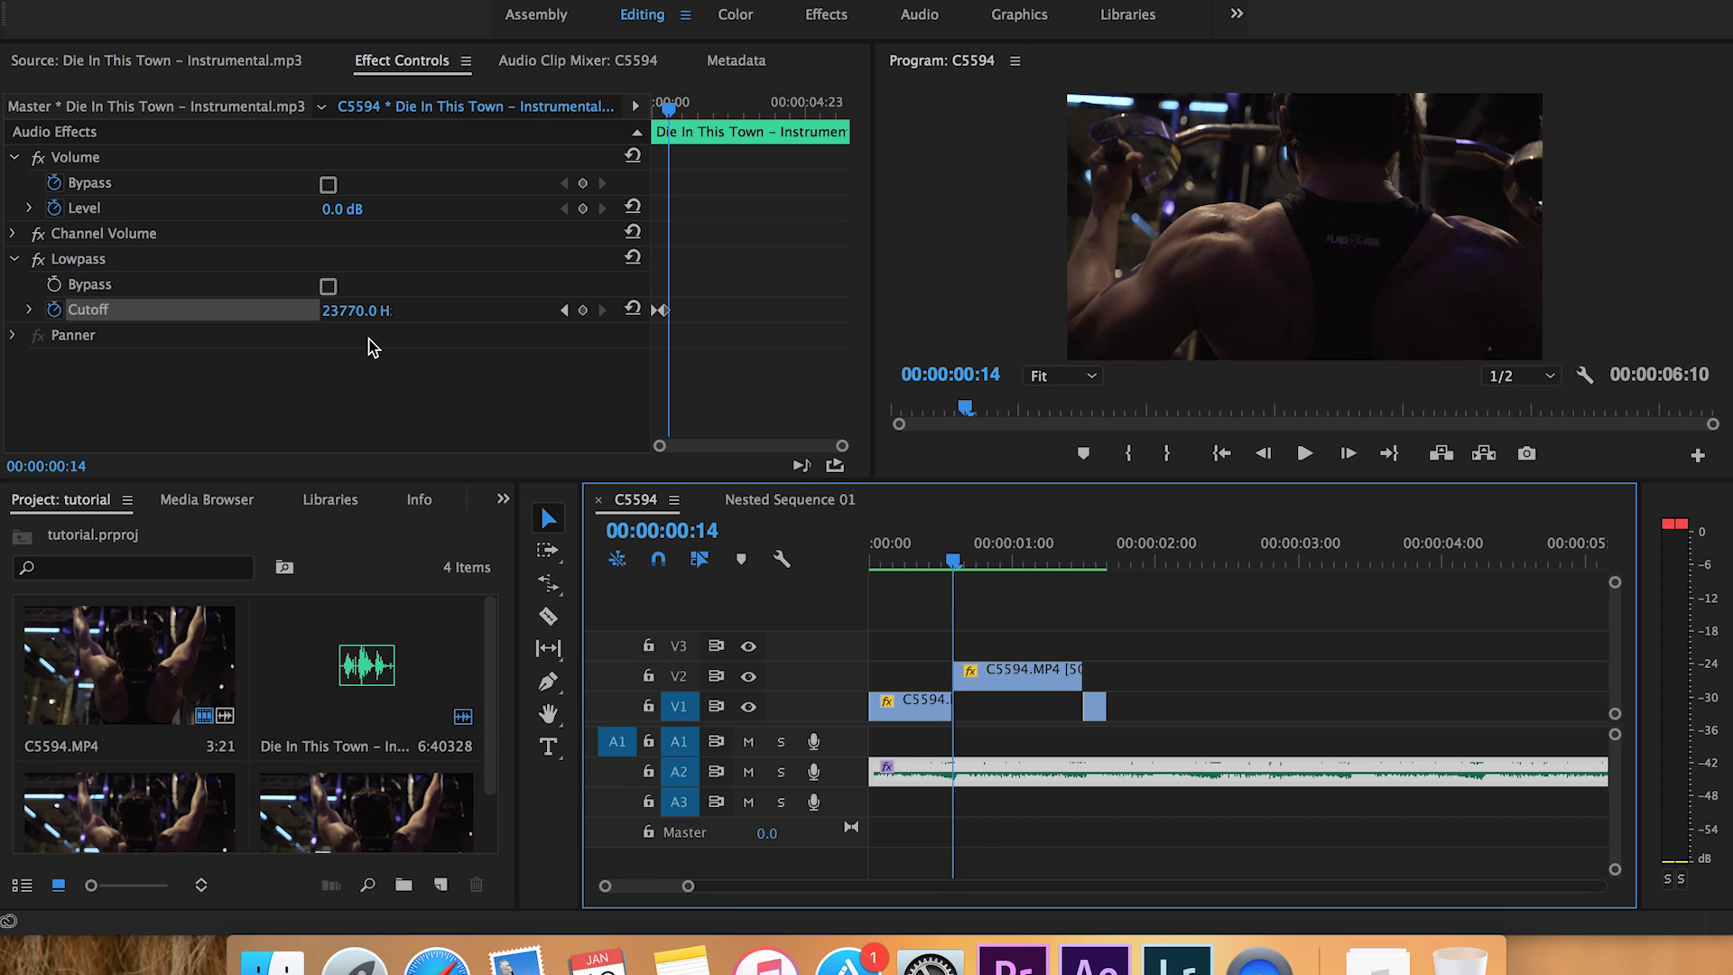
pyautogui.click(348, 314)
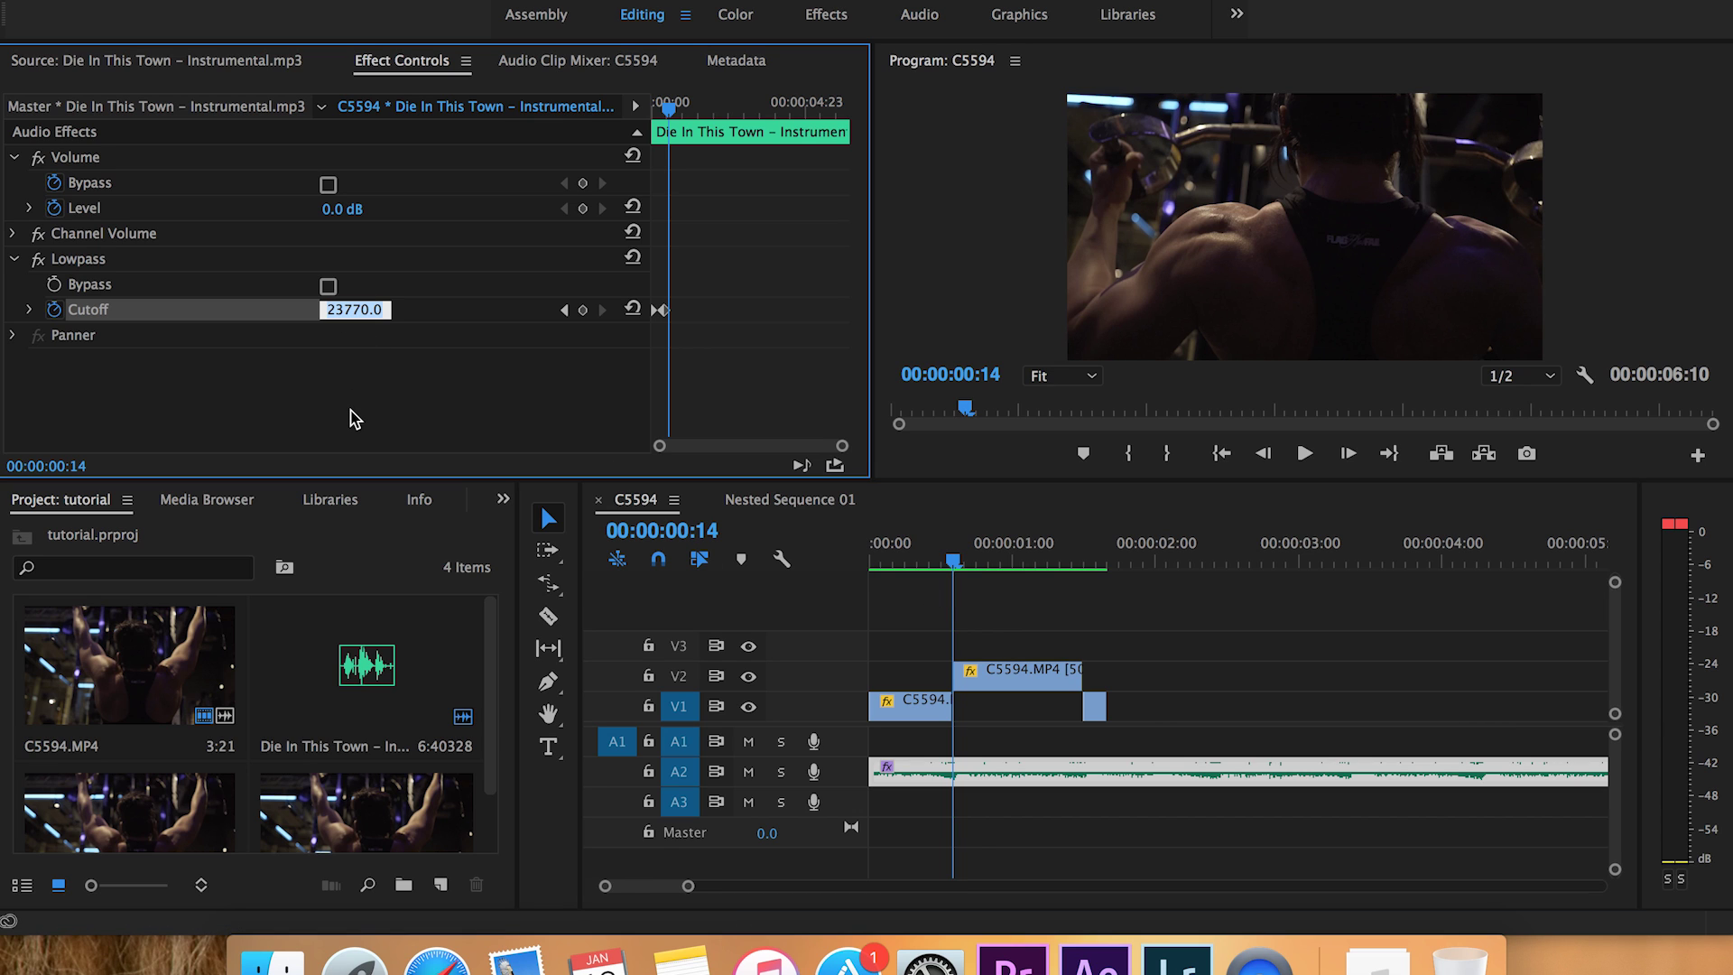
pyautogui.write('800')
pyautogui.press('Return')
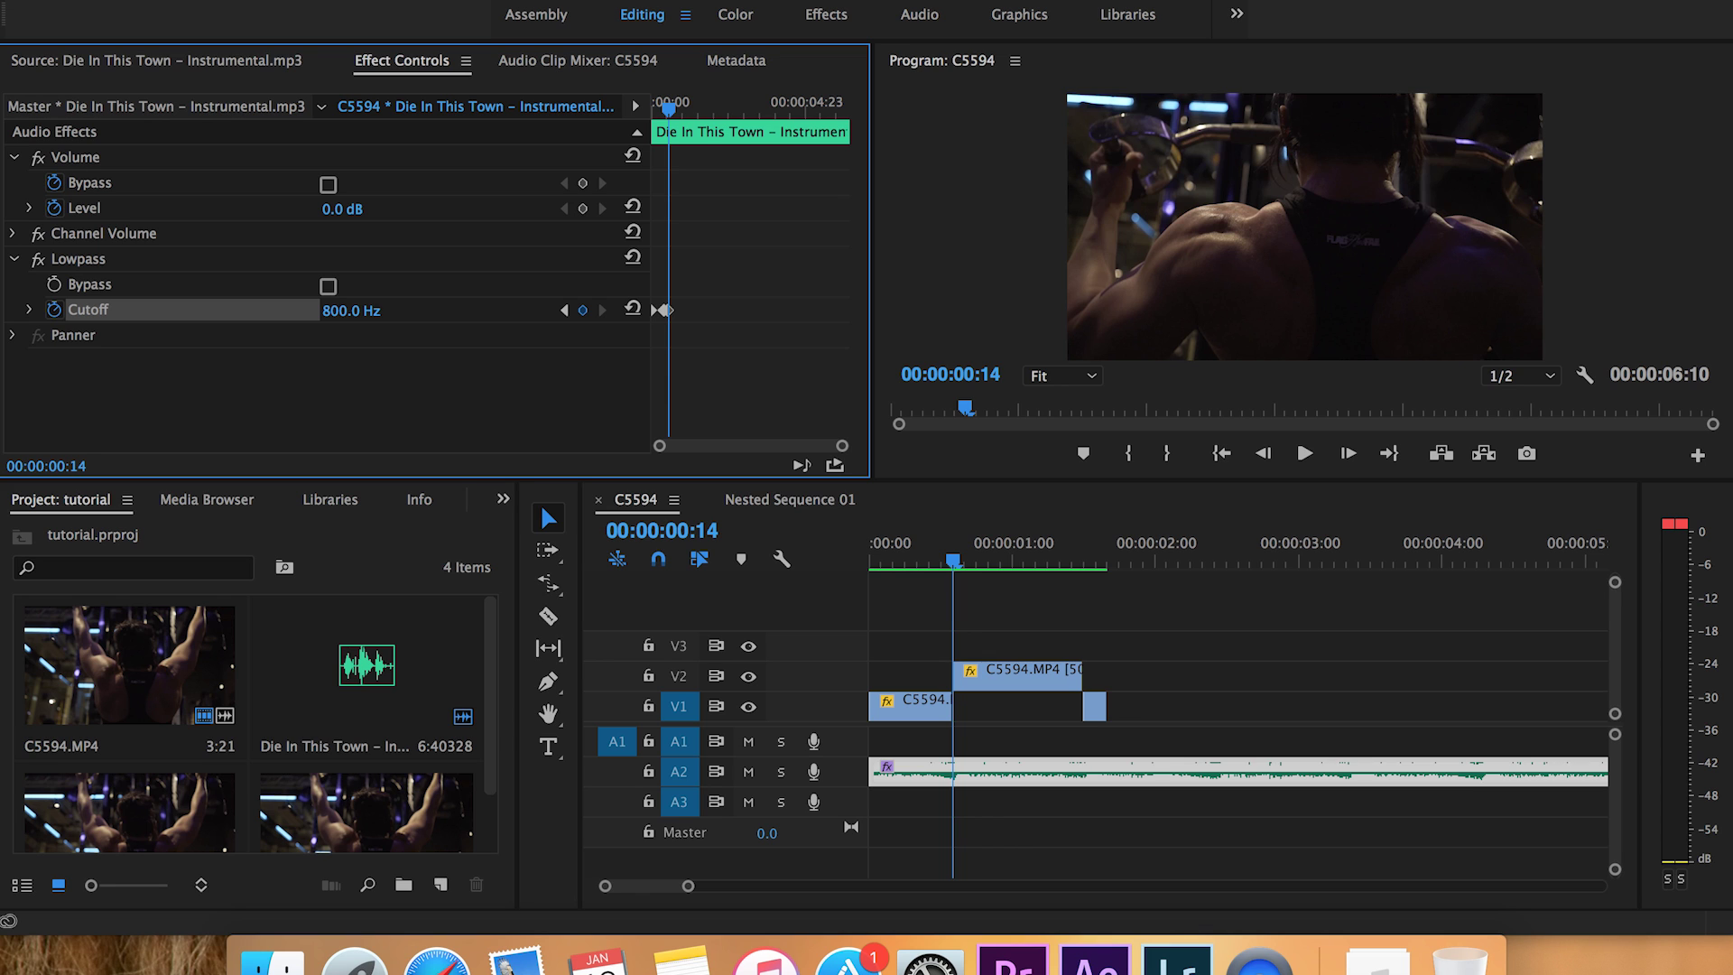
pyautogui.click(881, 561)
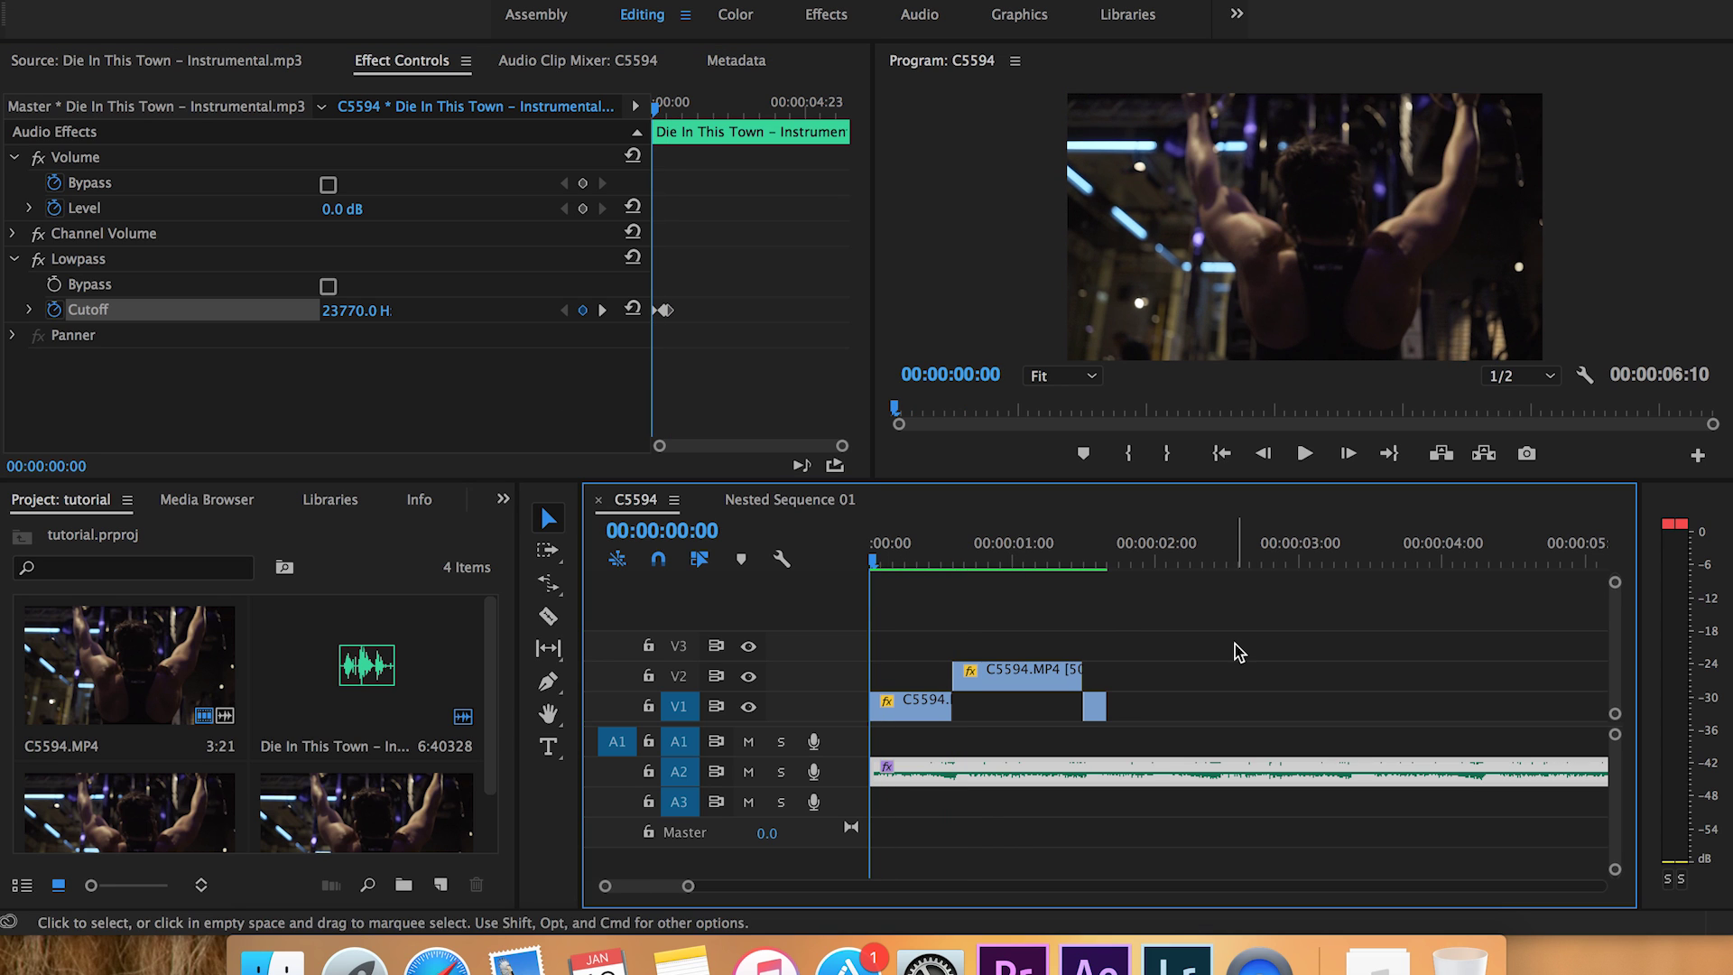
pyautogui.press('space')
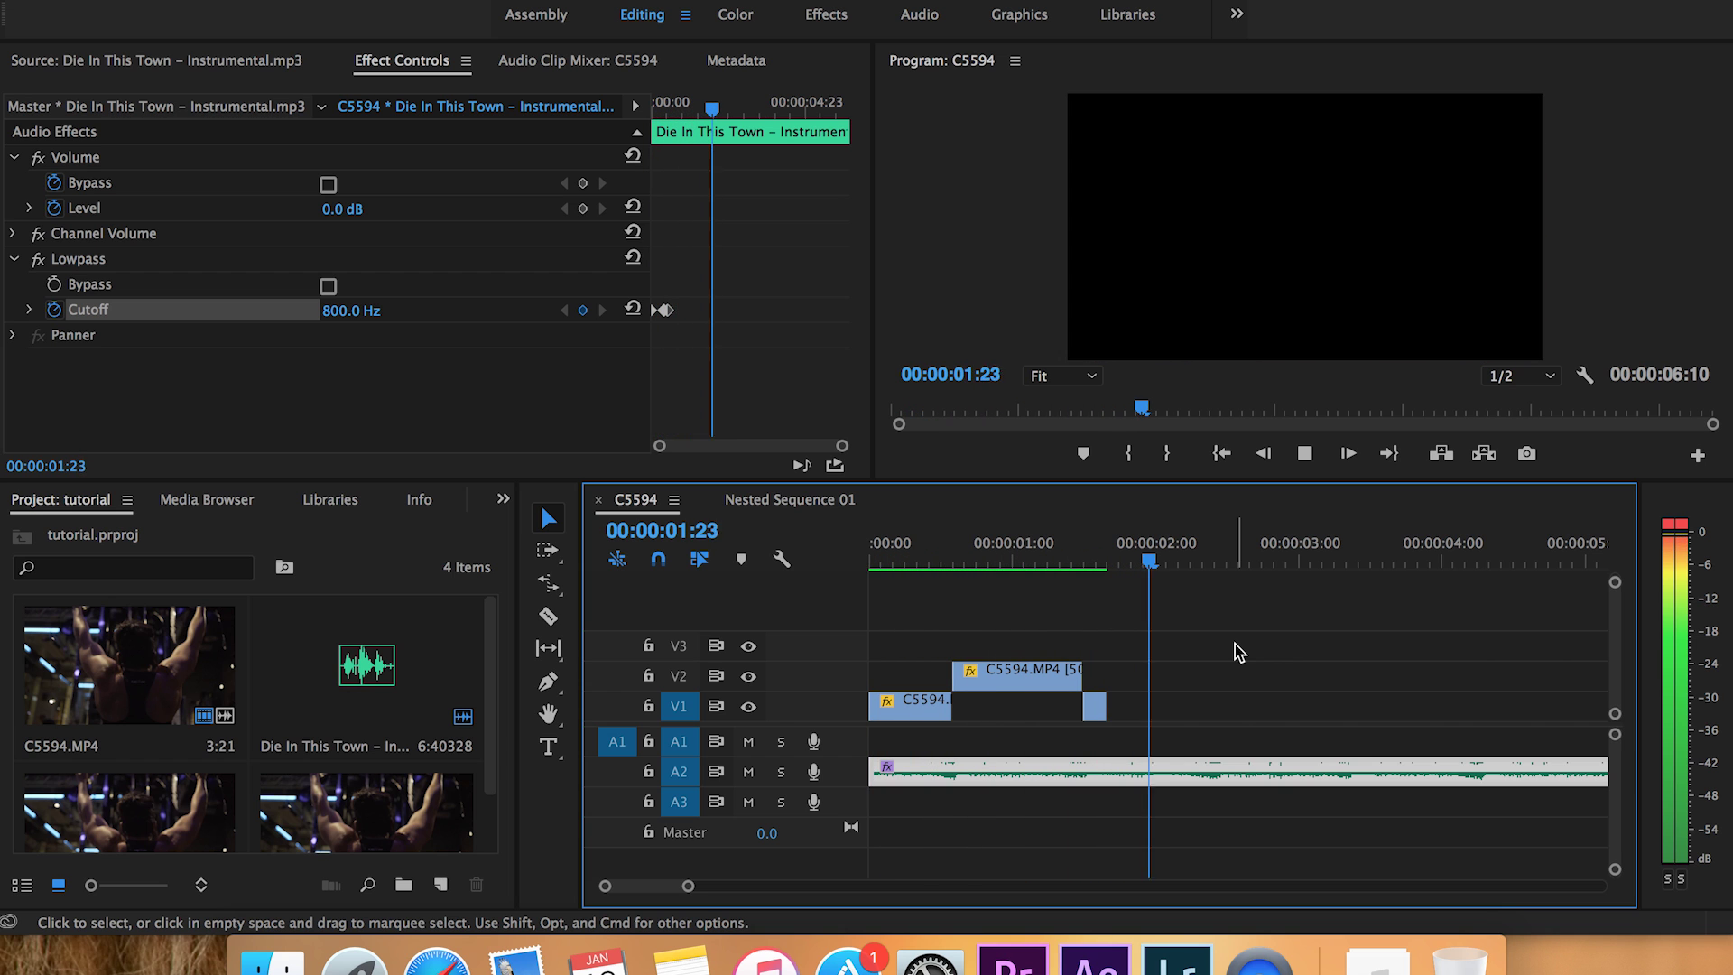
pyautogui.press('space')
pyautogui.click(872, 564)
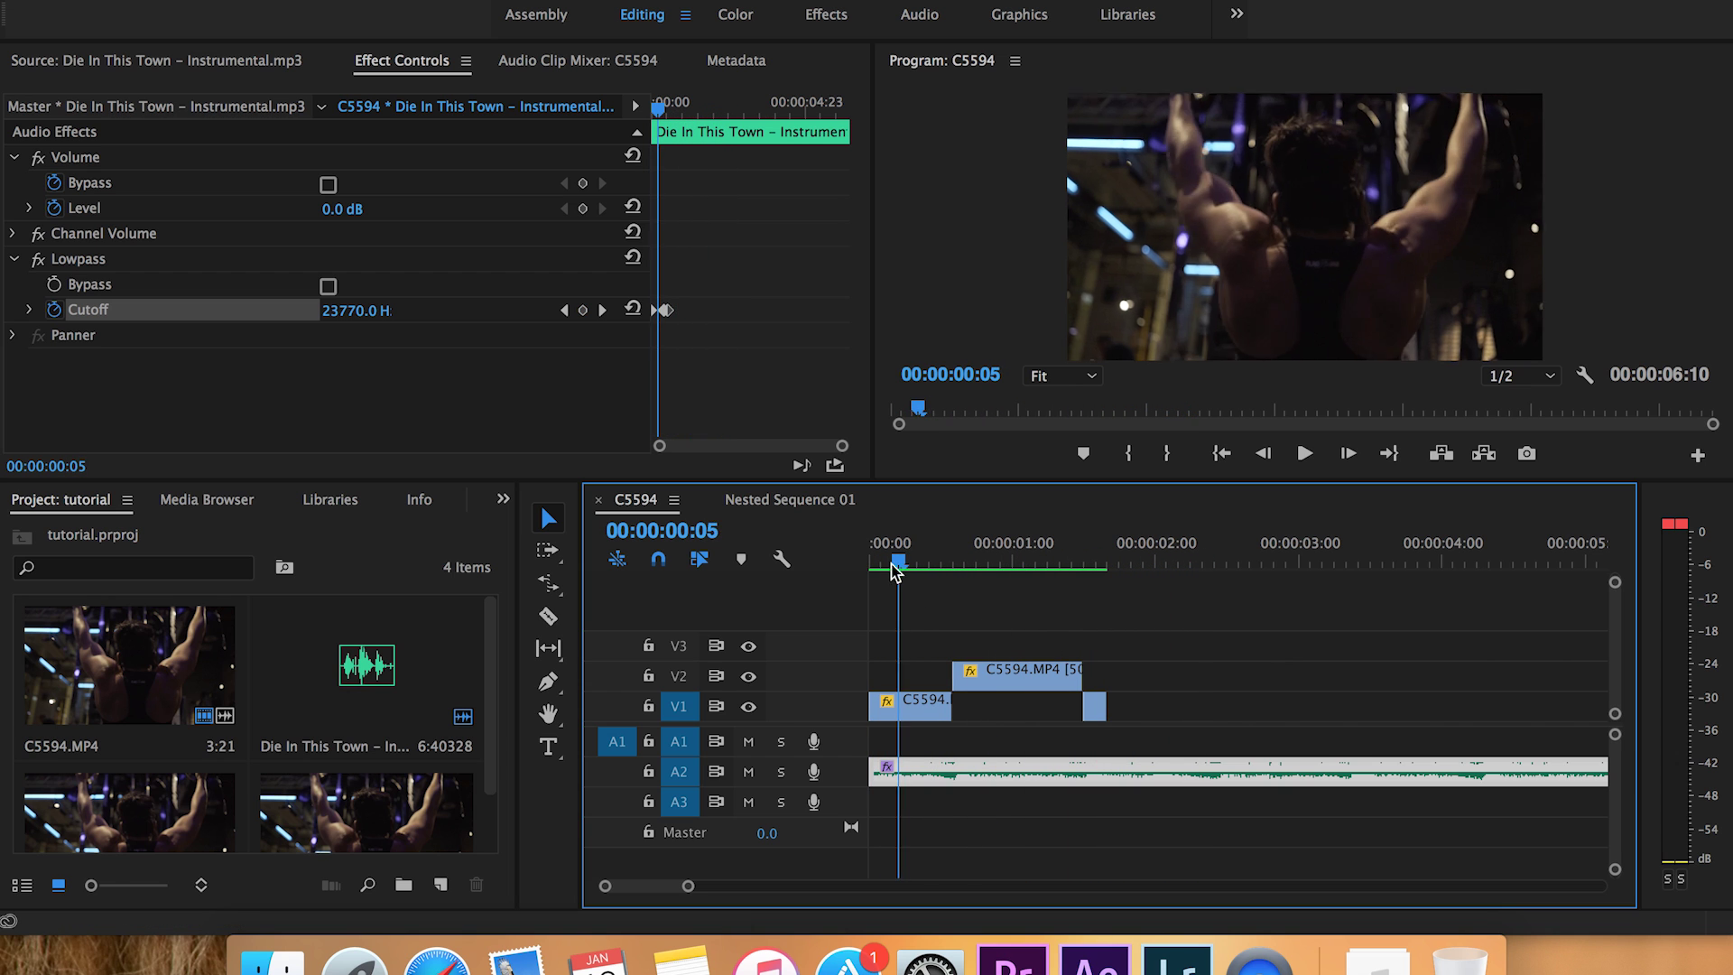
pyautogui.press('space')
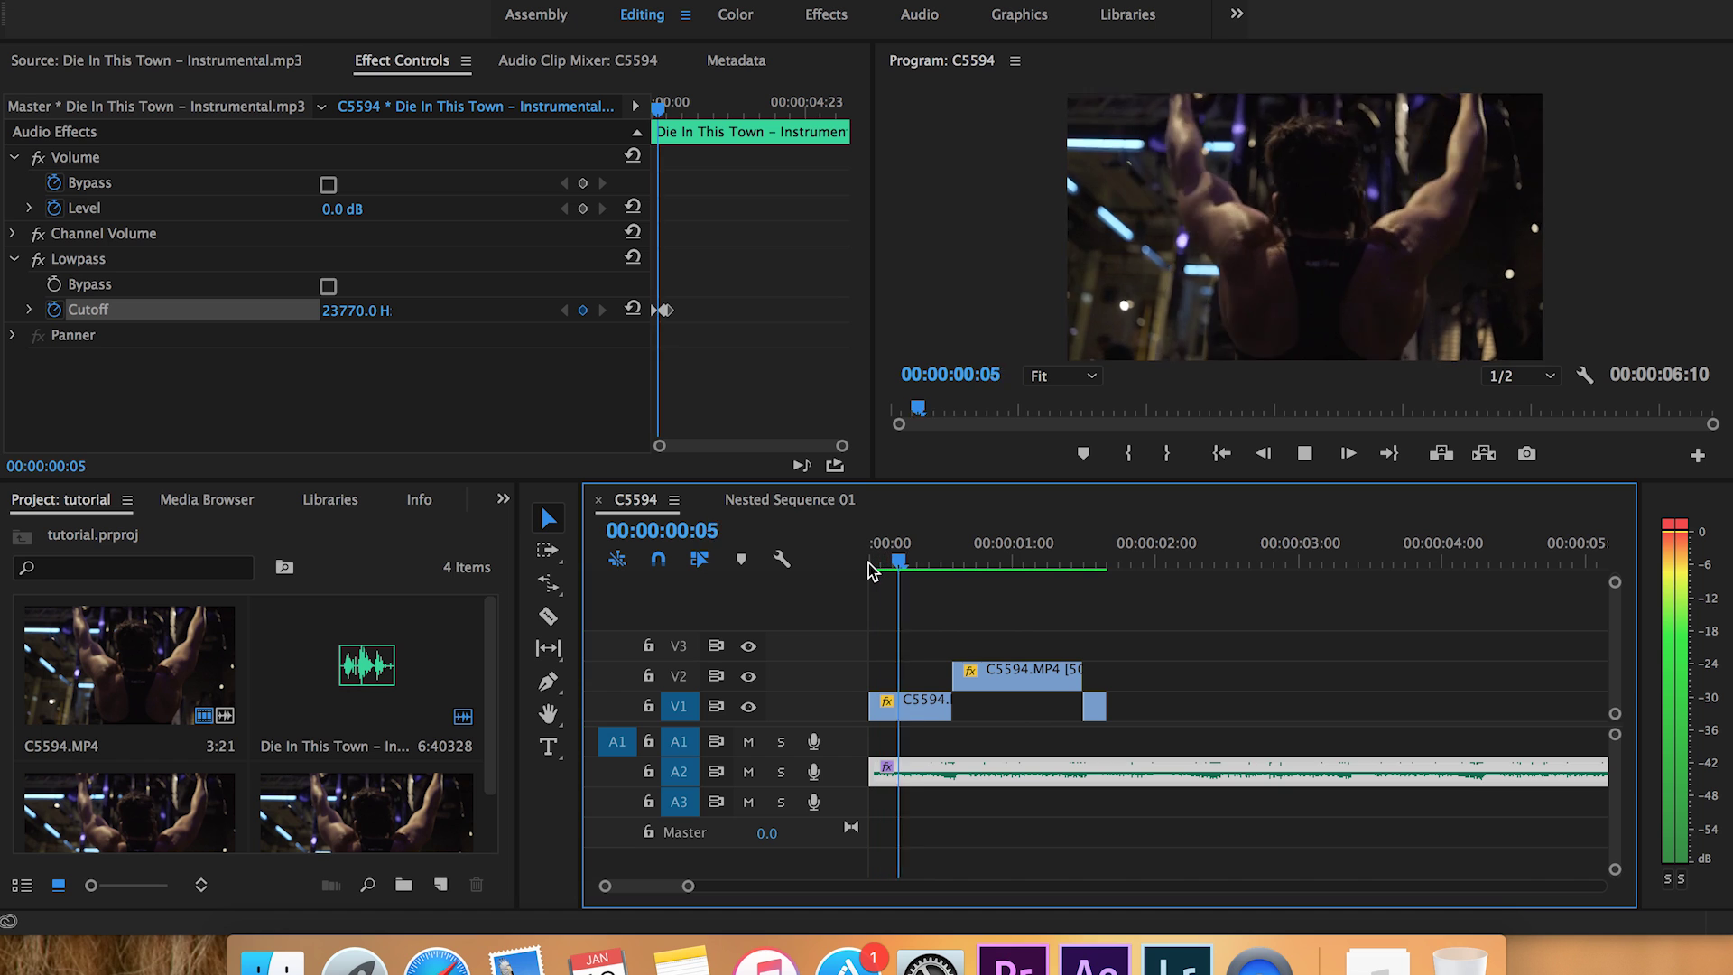
pyautogui.press('space')
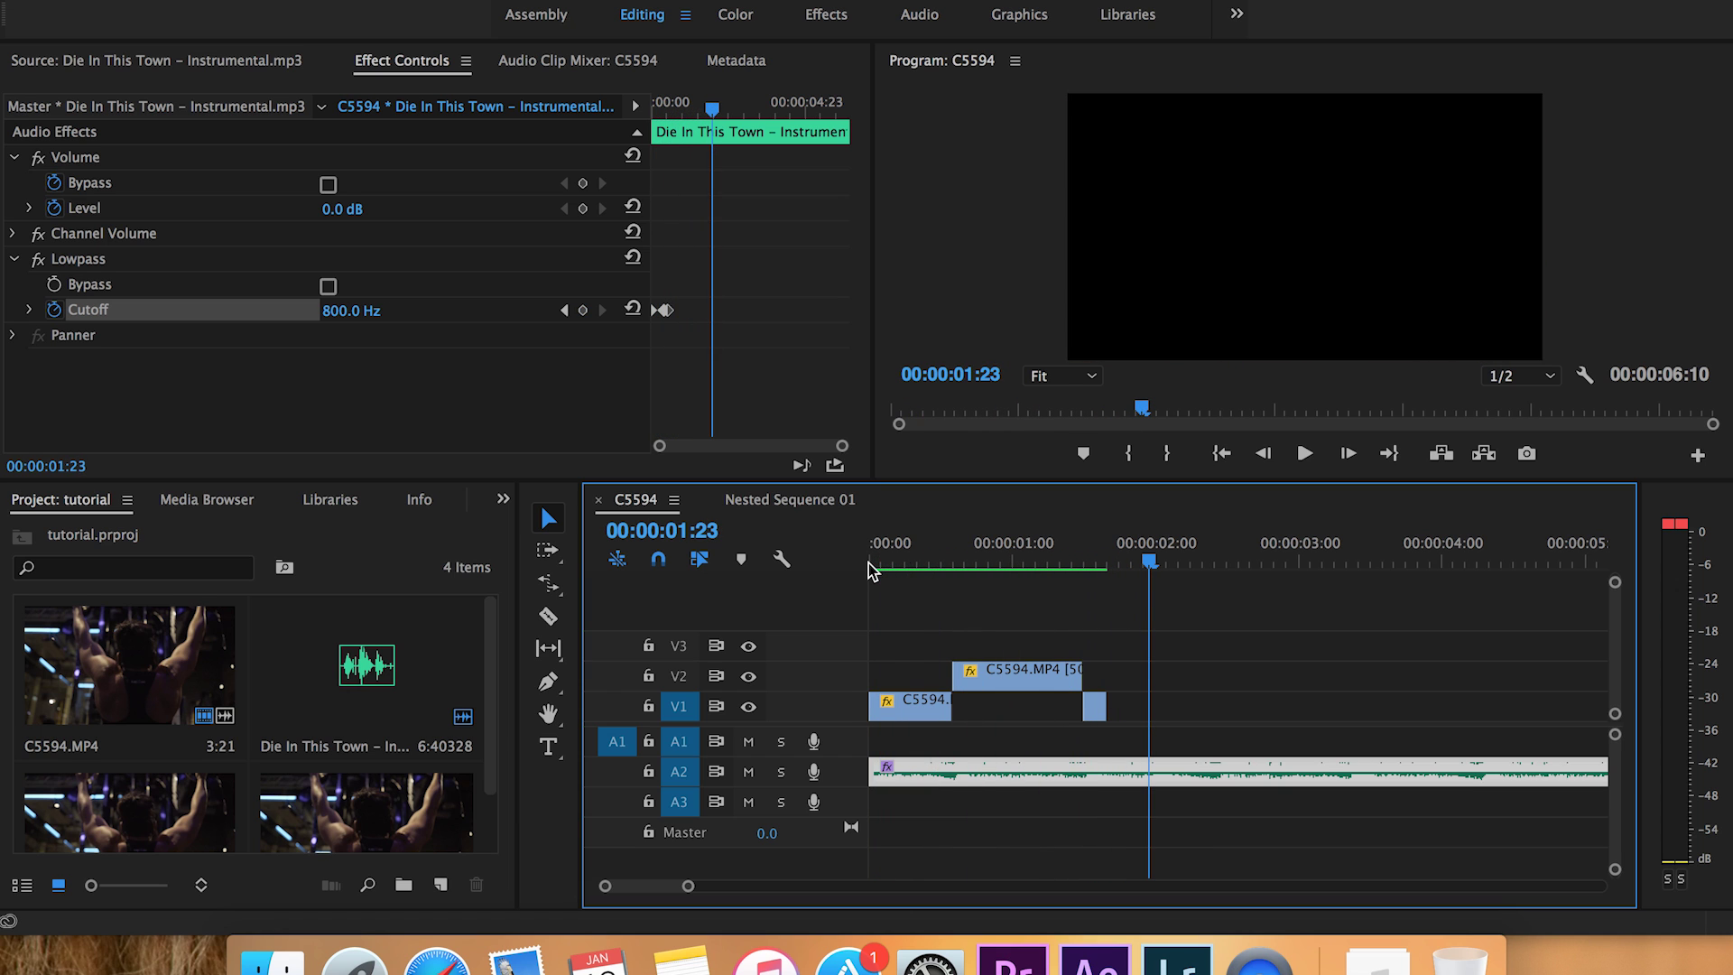
pyautogui.moveTo(1013, 566); pyautogui.dragTo(1074, 569)
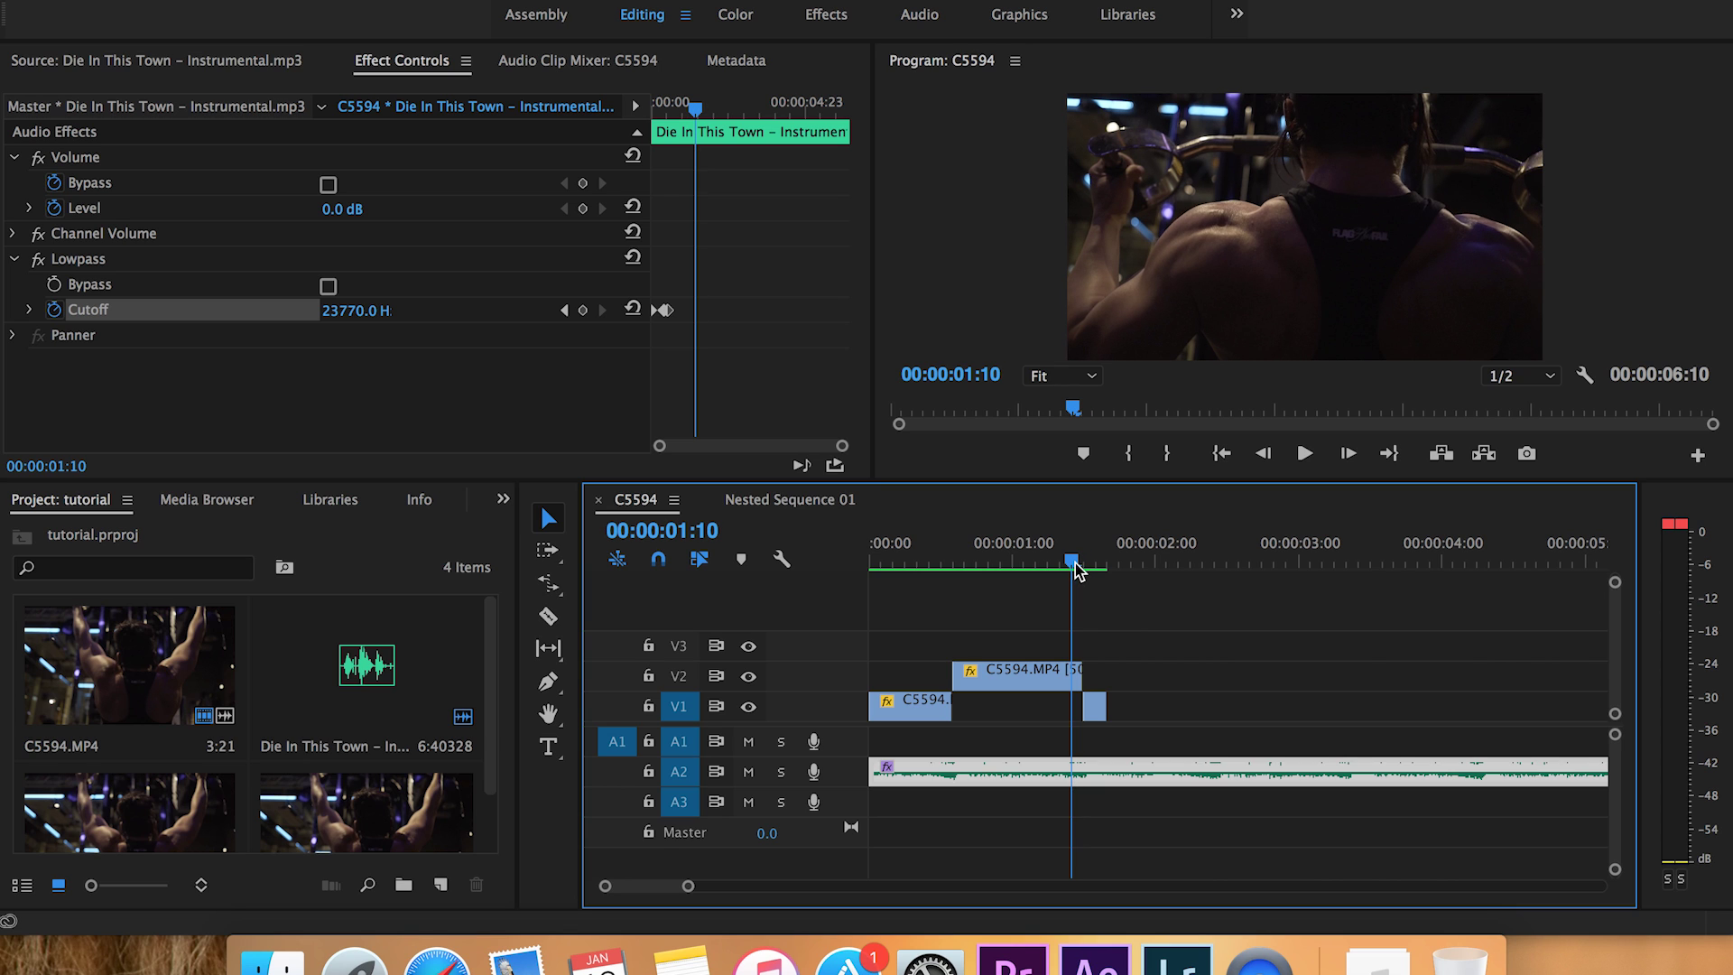
# Hold the Cutoff at 800.0 Hz with a keyframe, then raise it to 23770.0 Hz at 00:00:01:14.
pyautogui.click(583, 311)
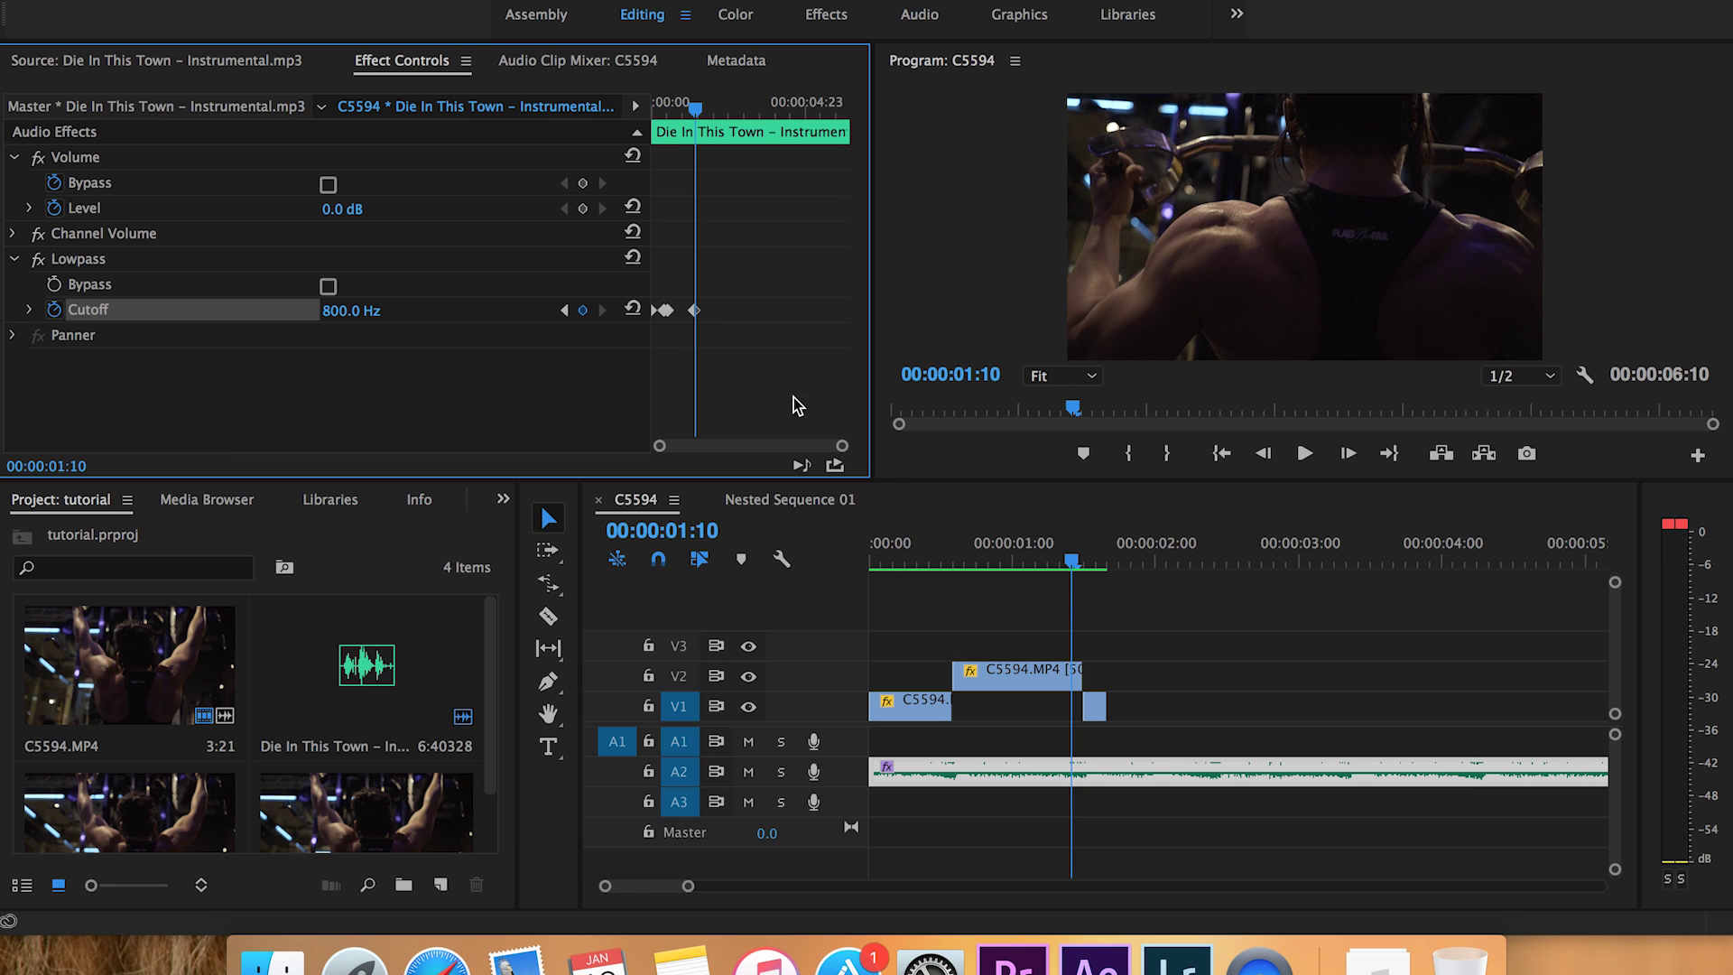
pyautogui.moveTo(965, 561); pyautogui.dragTo(1100, 563)
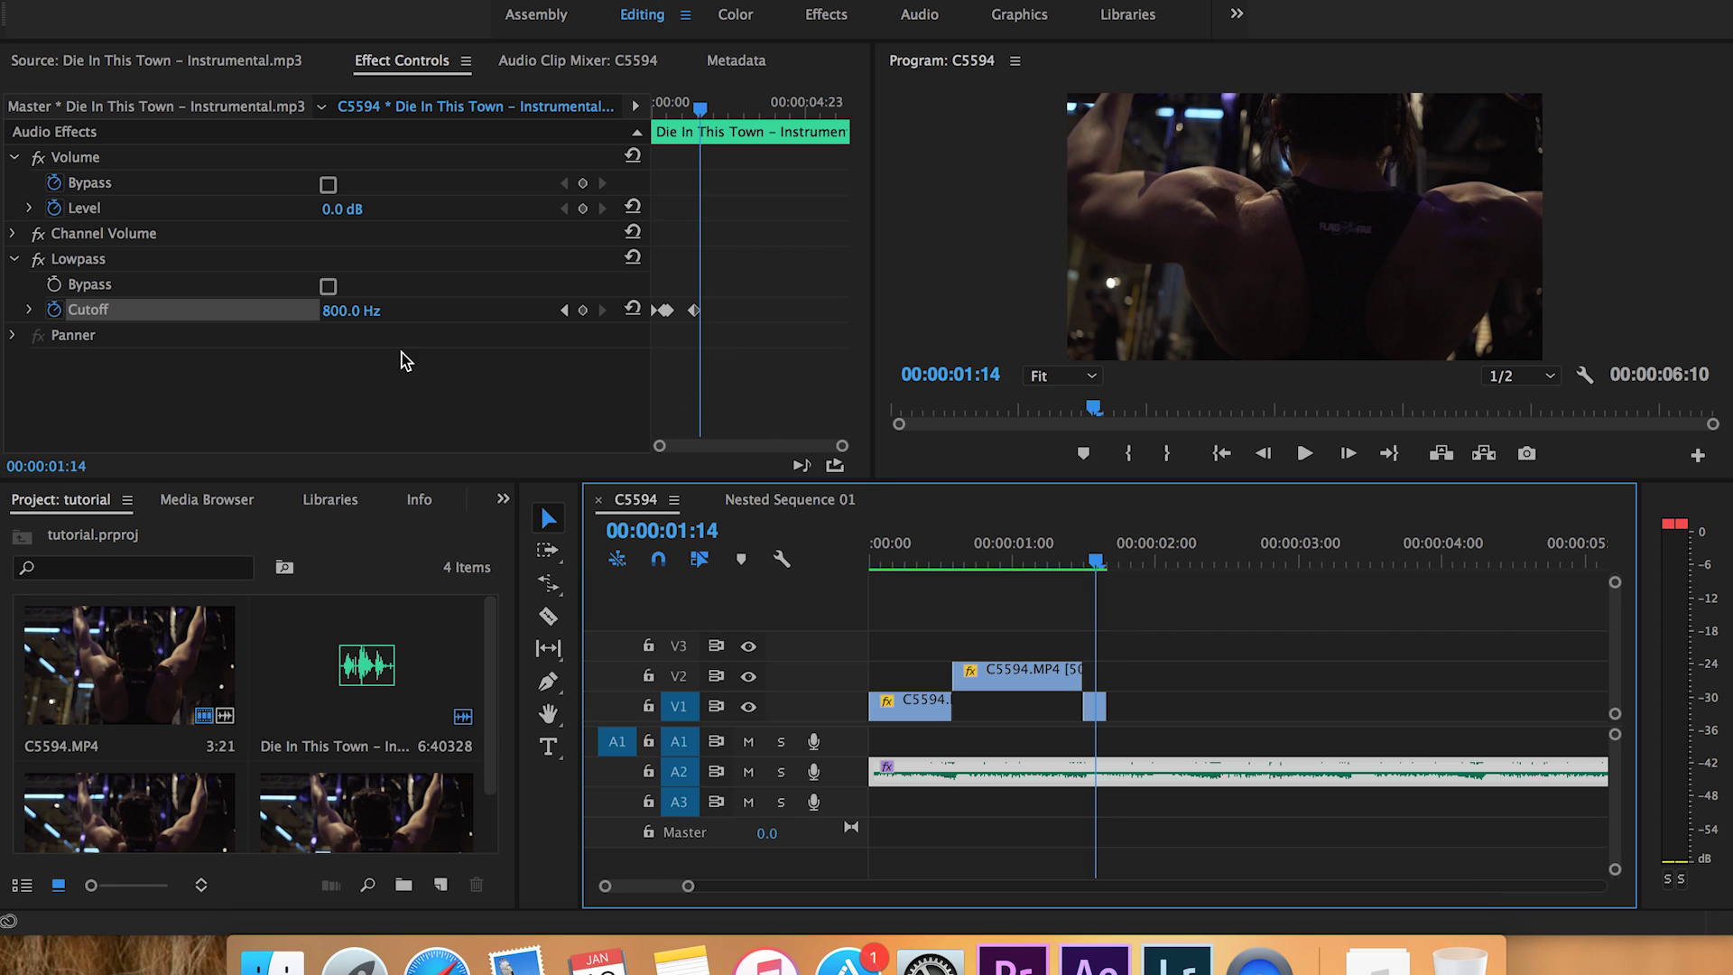
pyautogui.click(334, 323)
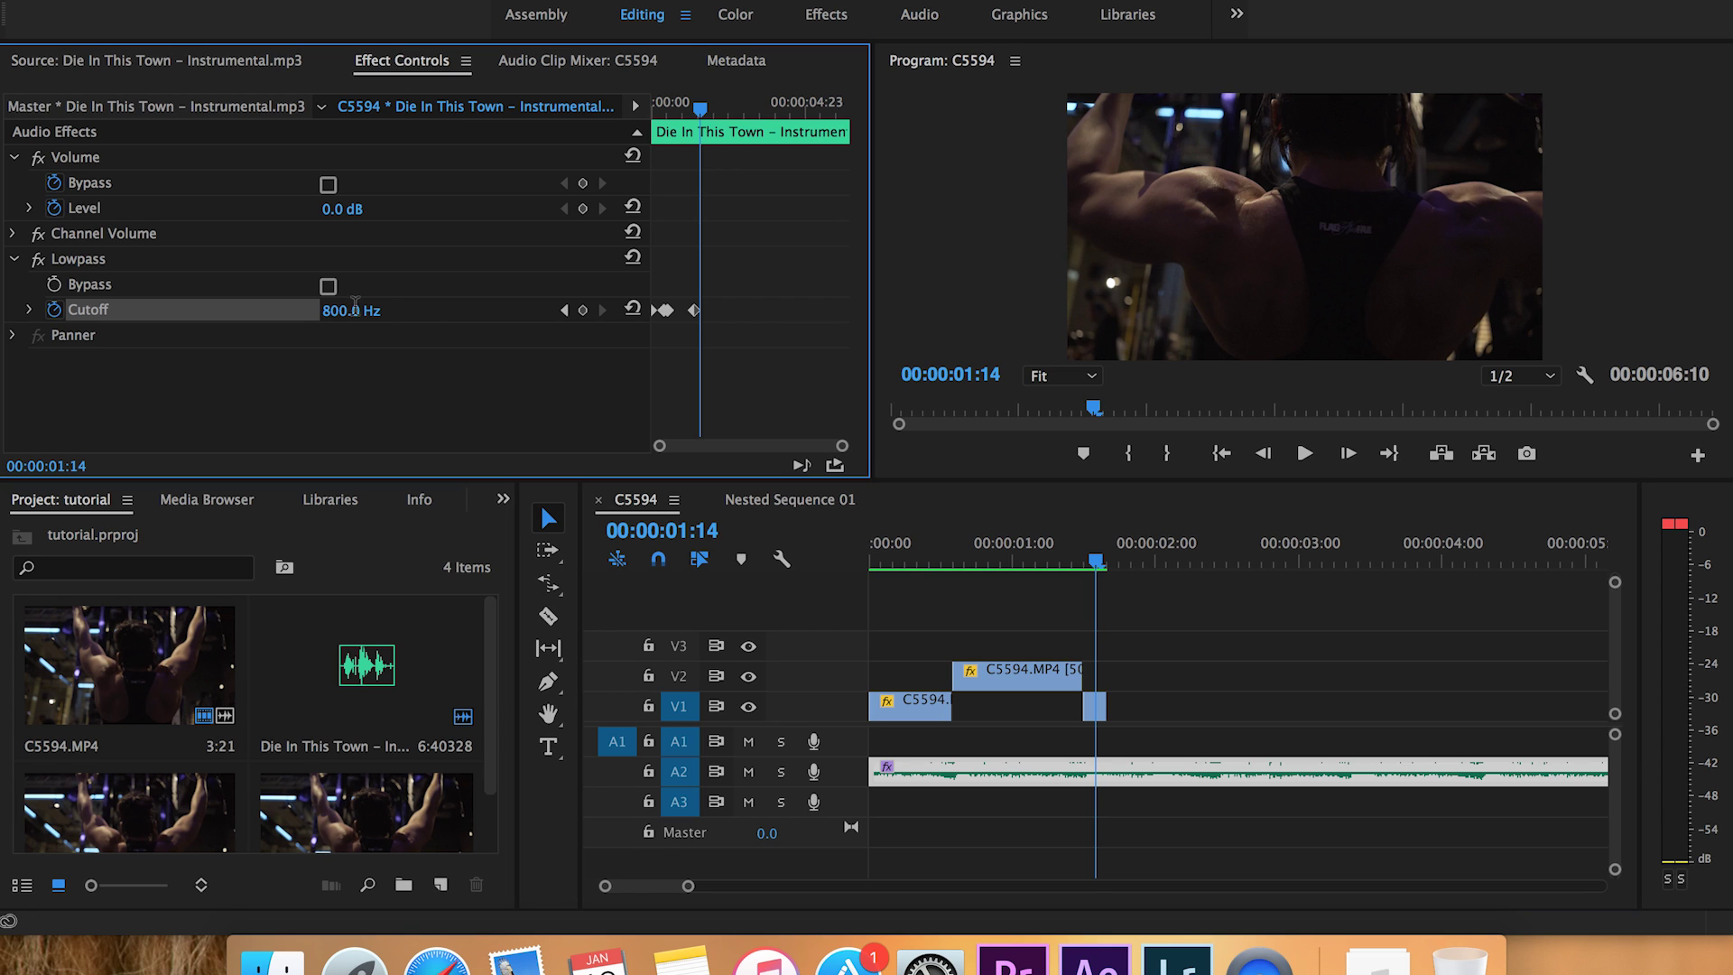
pyautogui.click(344, 318)
pyautogui.write('40000')
pyautogui.press('Return')
pyautogui.click(871, 562)
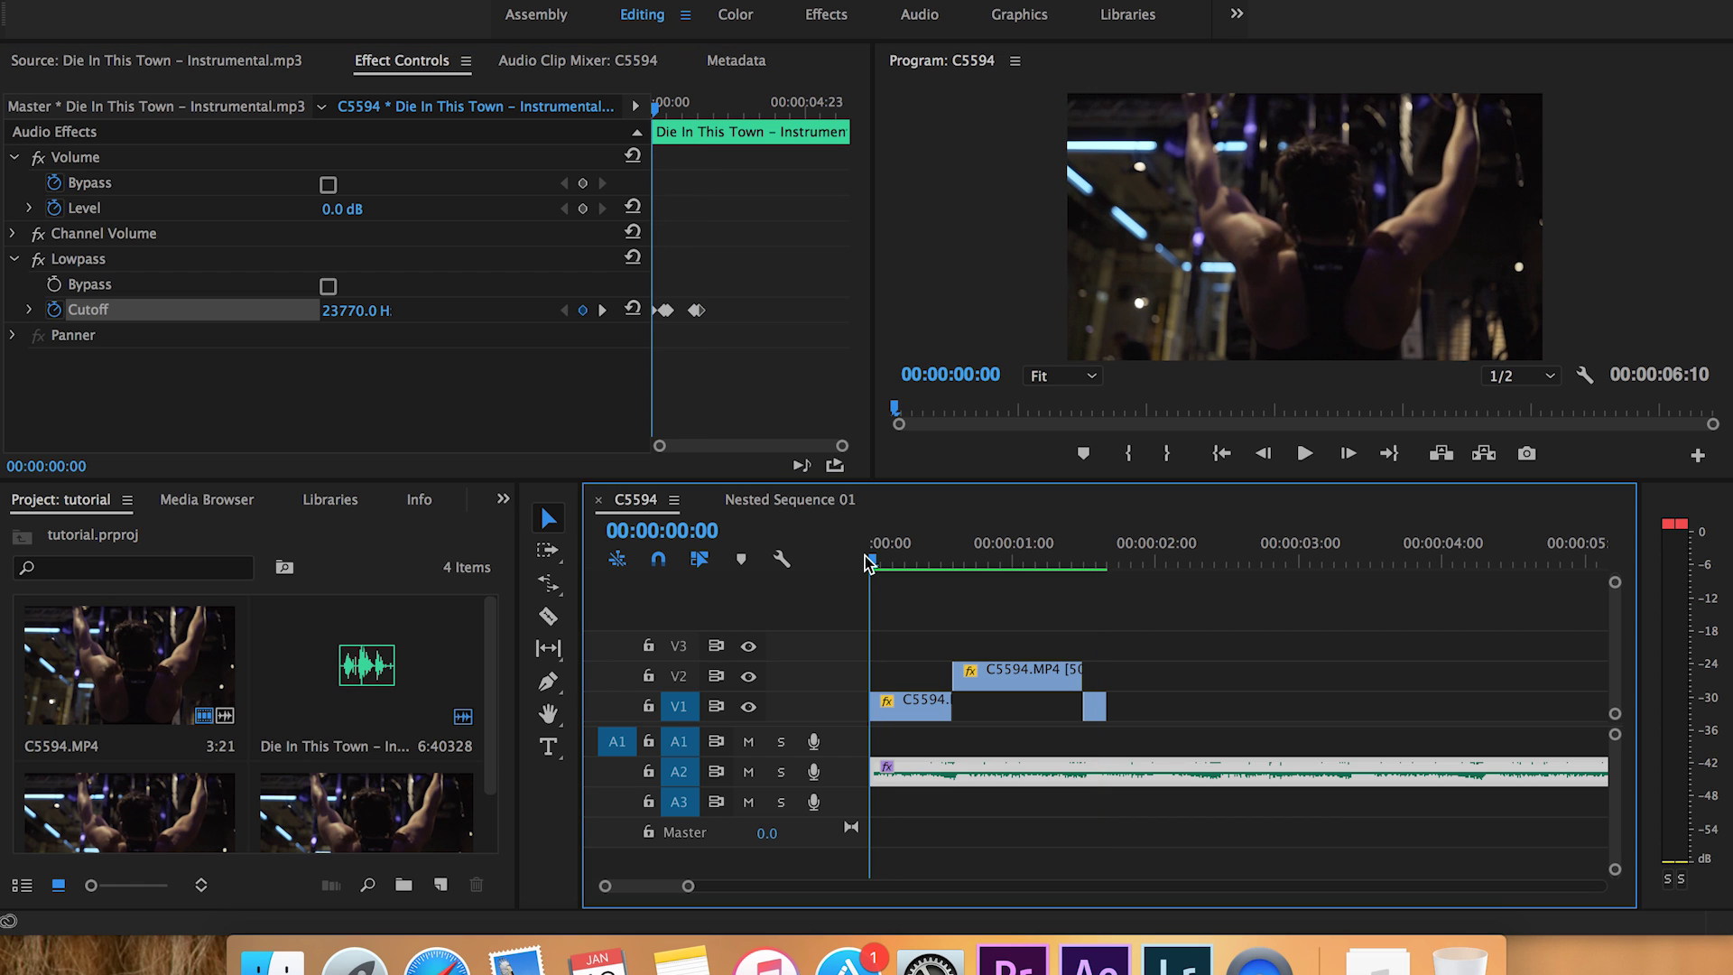
pyautogui.press('space')
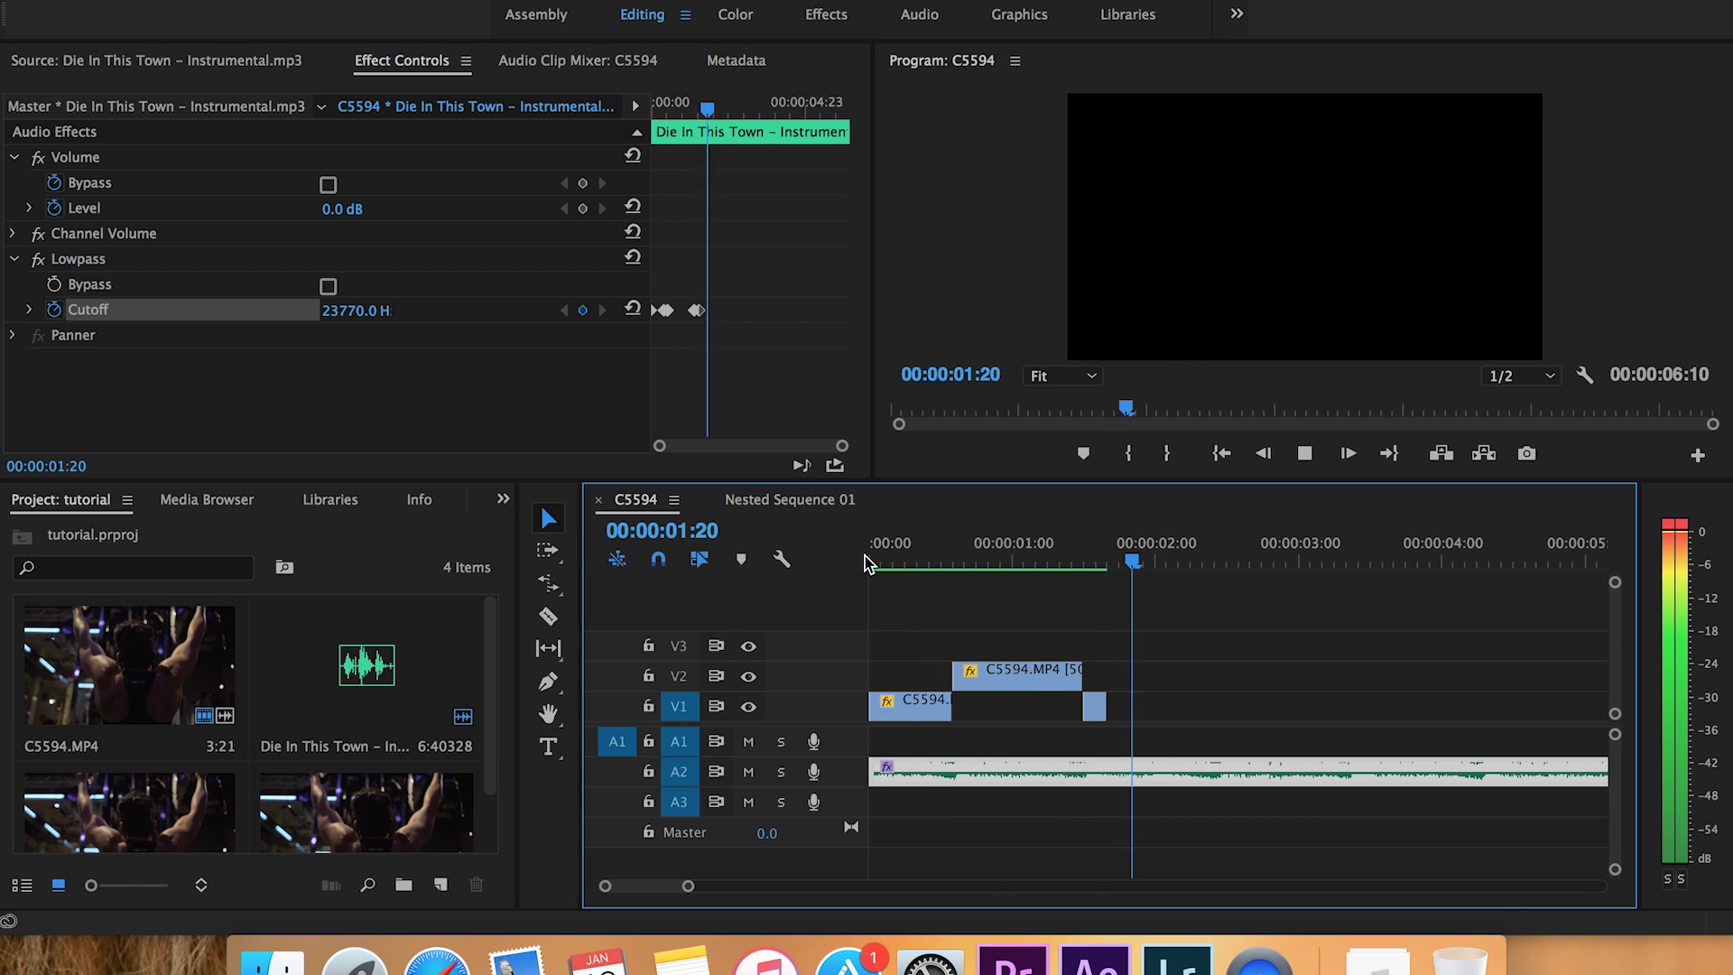
pyautogui.press('space')
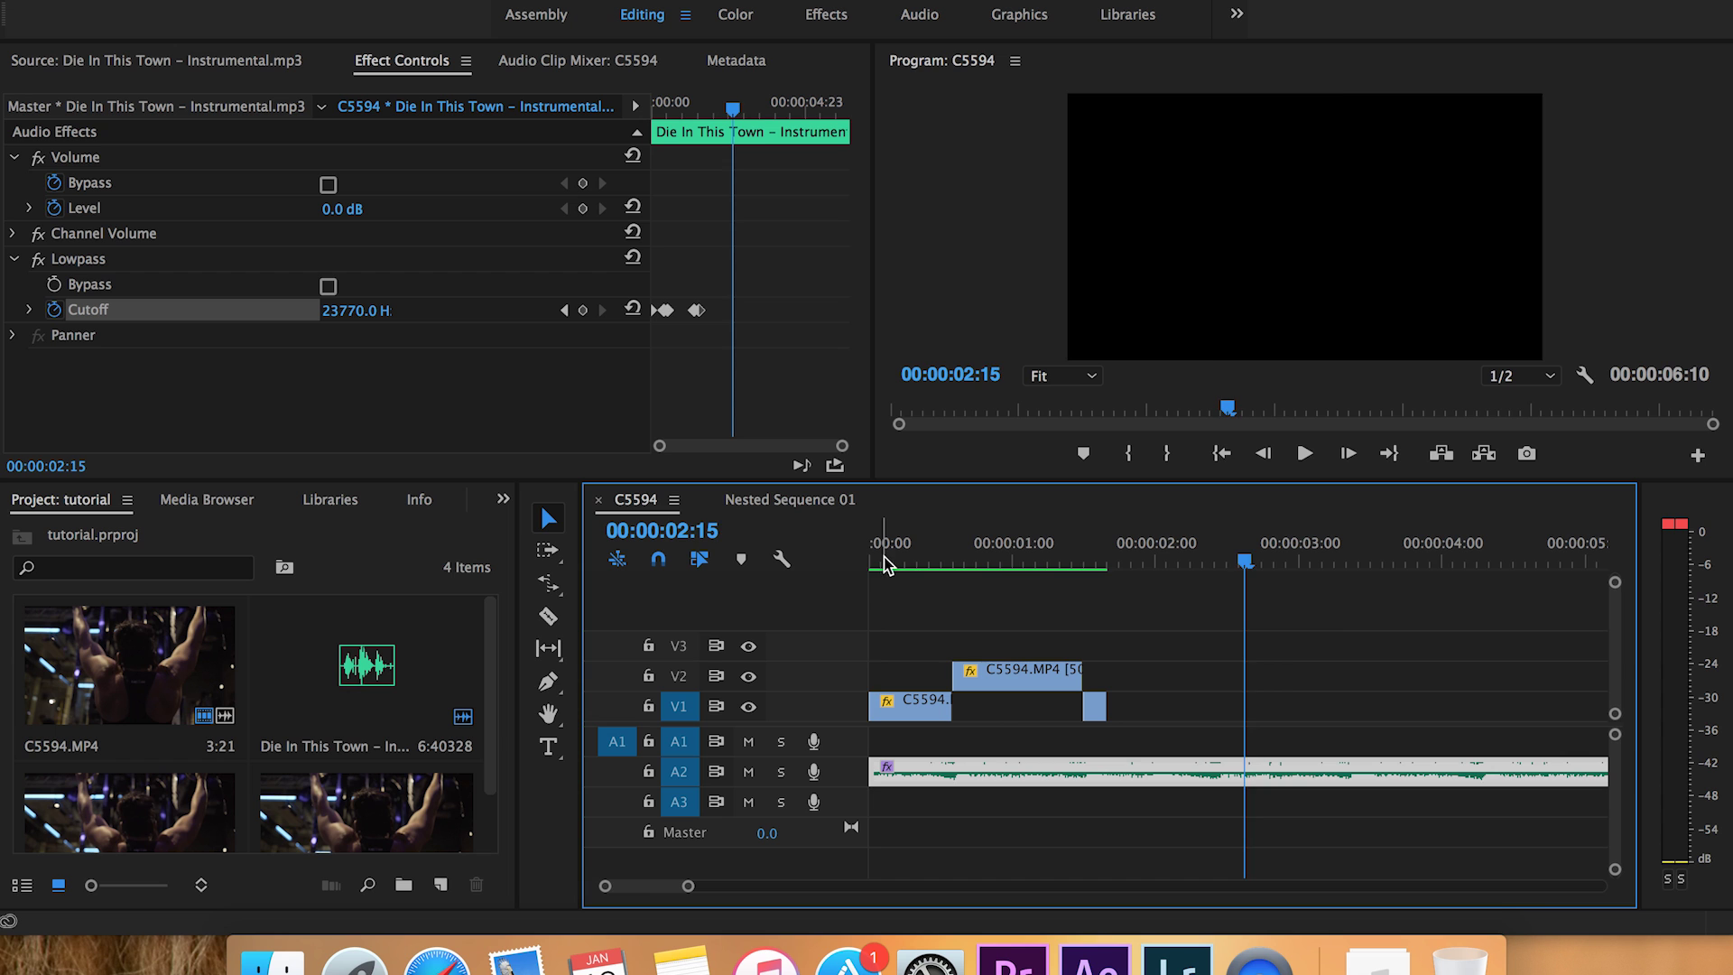
pyautogui.click(868, 563)
pyautogui.press('space')
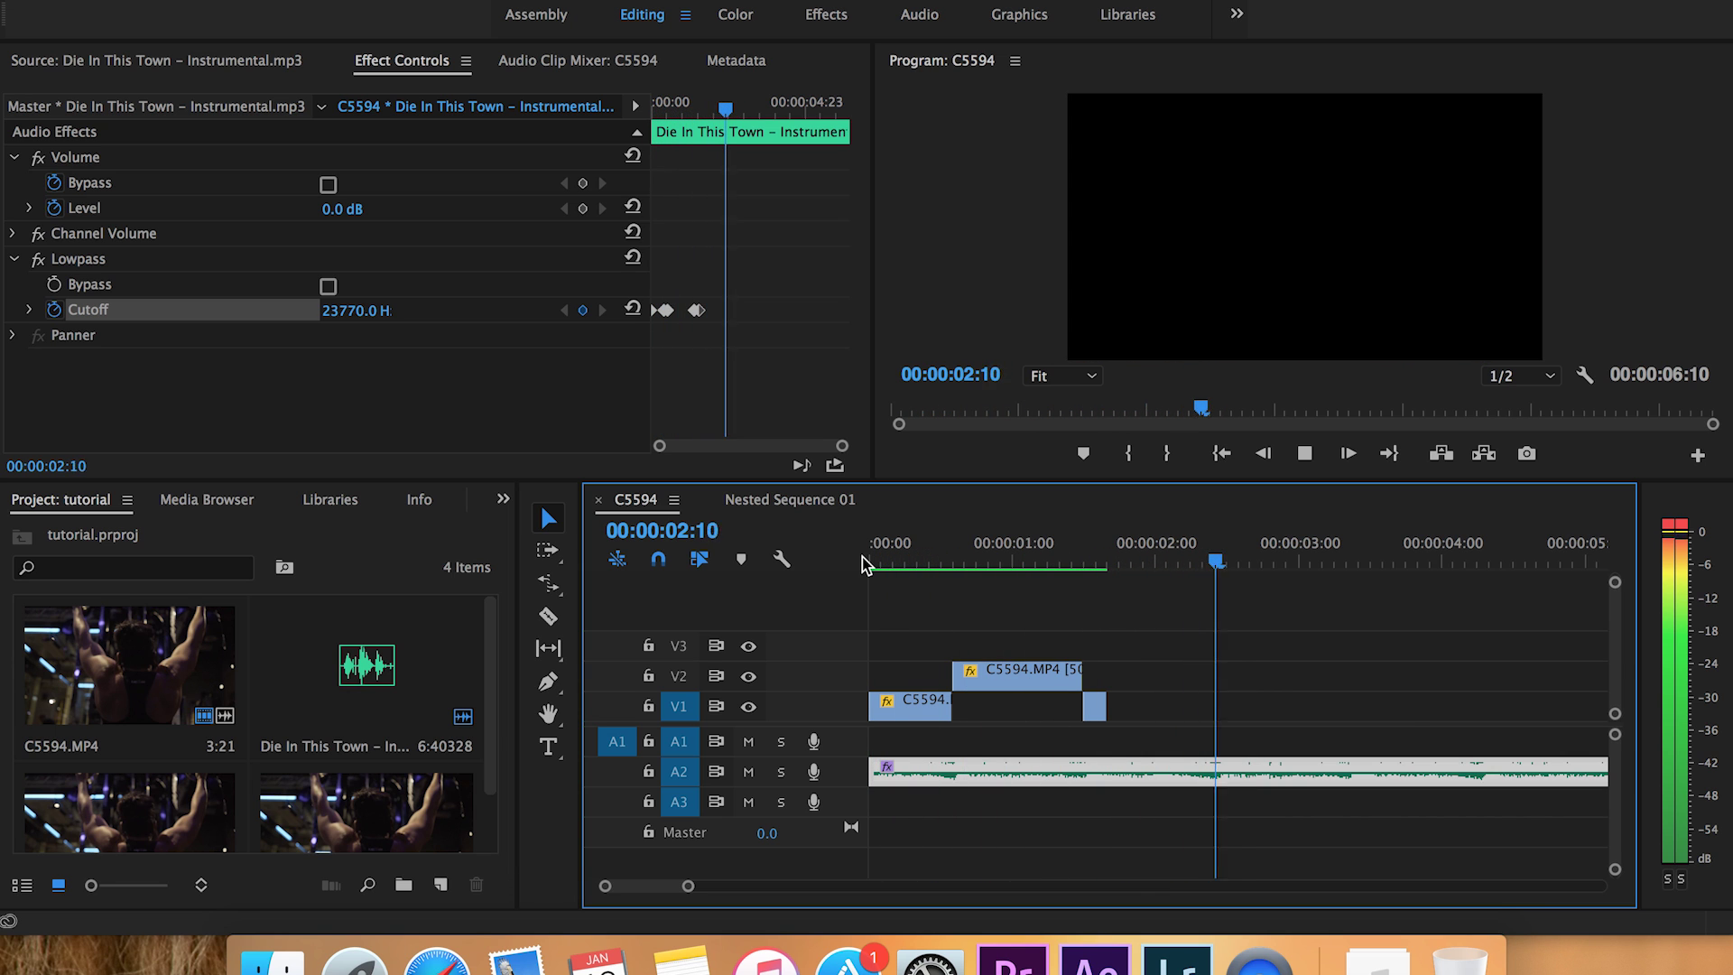
pyautogui.press('space')
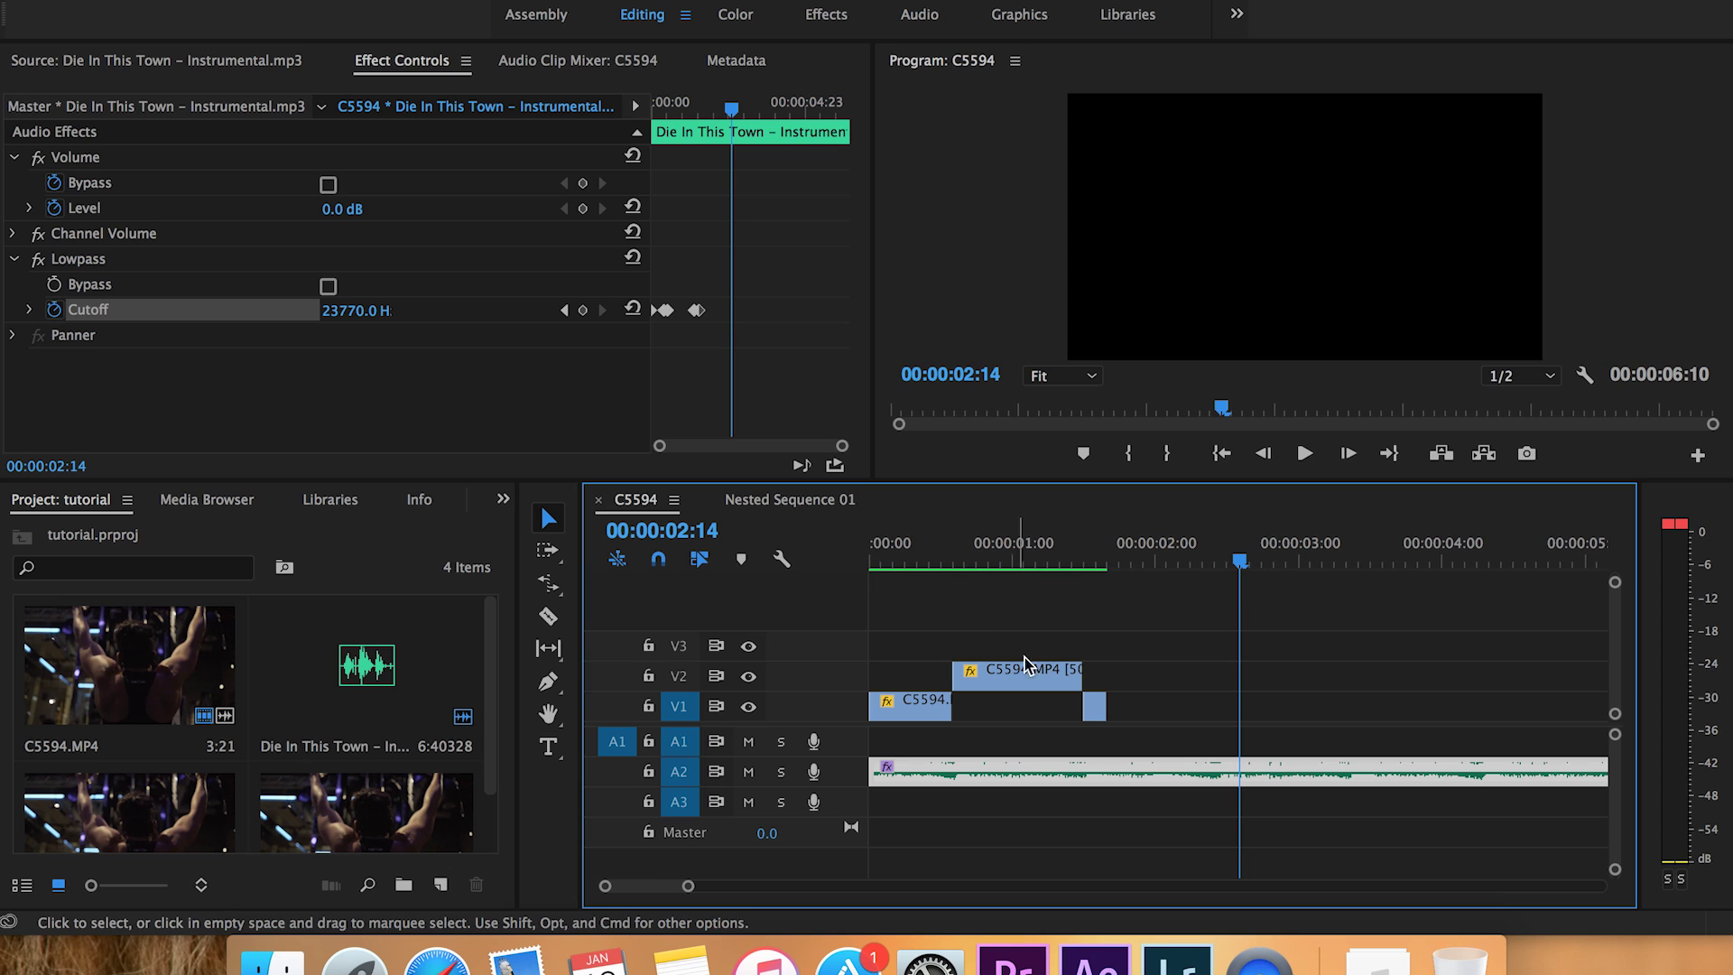